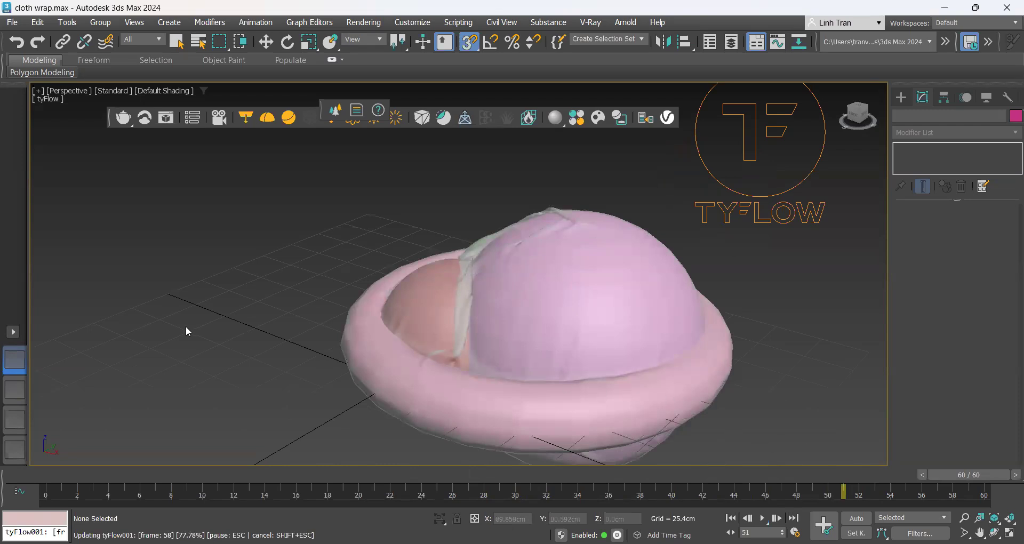
# Step: Start a new empty scene in place of the cloth wrap scene
pyautogui.scroll(-3, 203, 273)
pyautogui.click(11, 22)
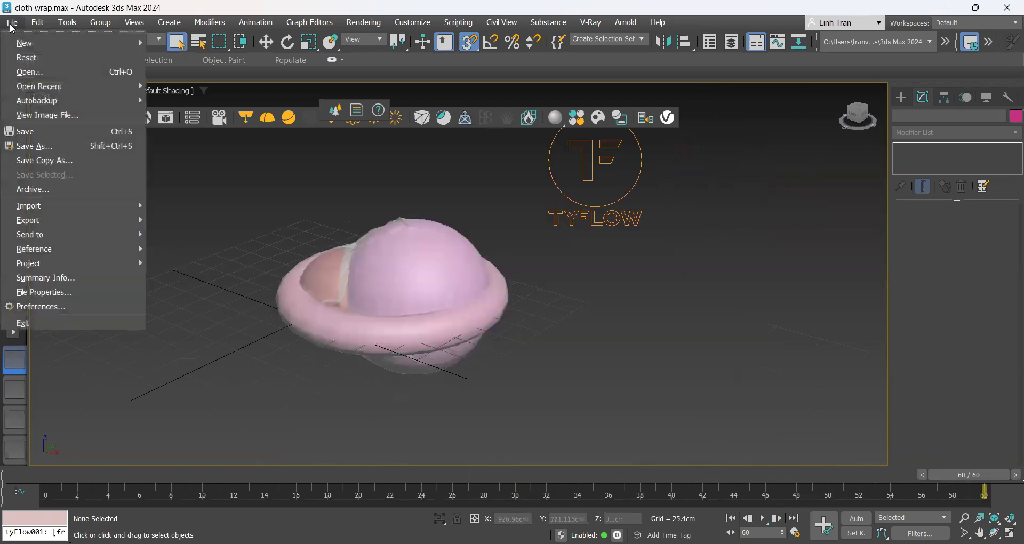
pyautogui.moveTo(43, 45)
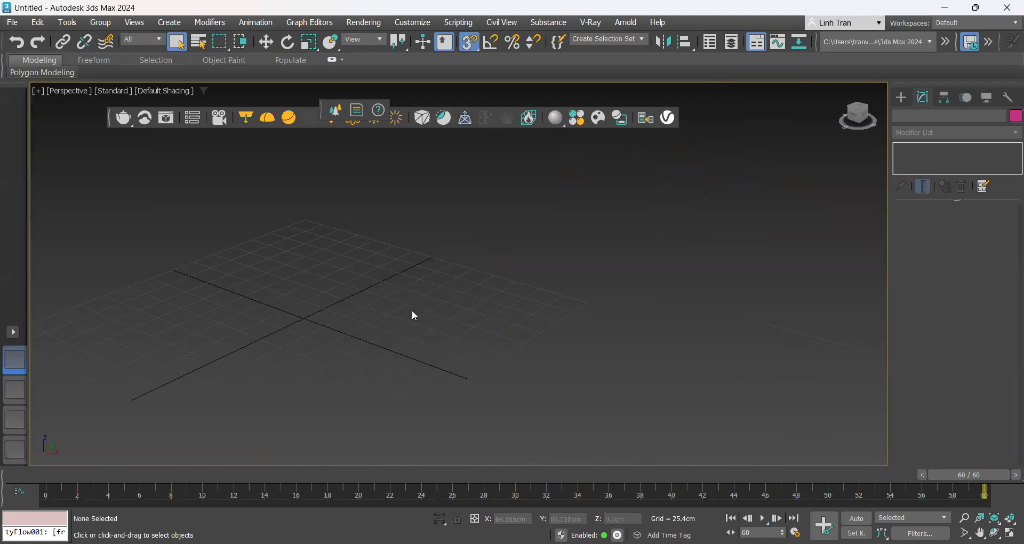
# Step: Create a box 50.8 cm long, 50.8 cm wide and 50.8 cm high with one corner at the grid origin
pyautogui.scroll(4, 263, 283)
pyautogui.scroll(-2, 535, 313)
pyautogui.scroll(2, 336, 322)
pyautogui.click(902, 97)
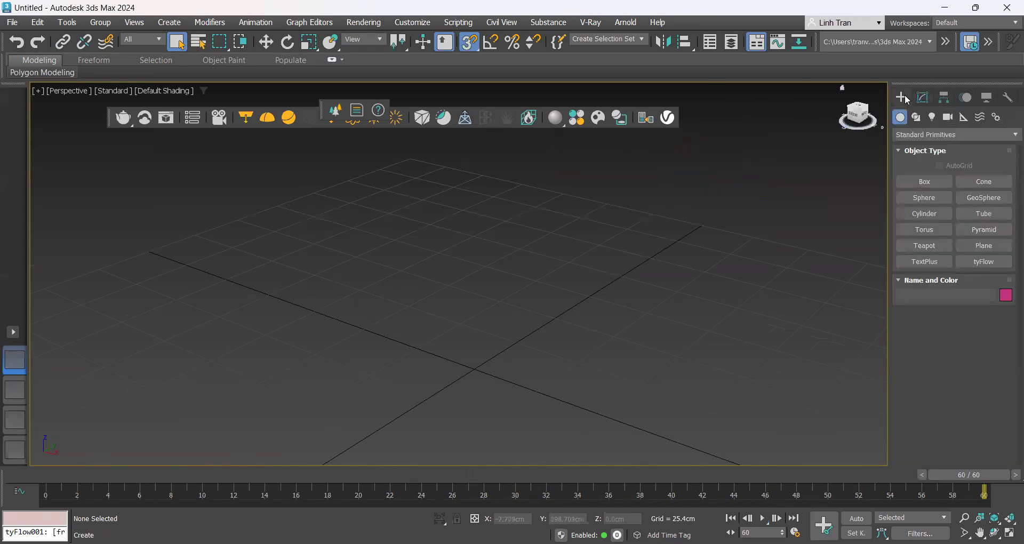
pyautogui.click(933, 184)
pyautogui.moveTo(441, 283); pyautogui.dragTo(477, 368)
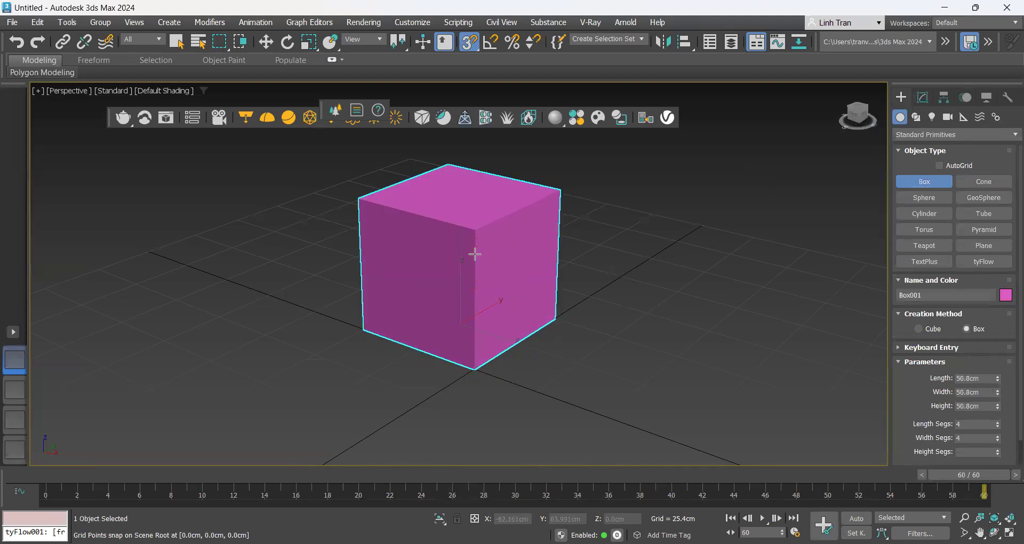
pyautogui.click(475, 254)
# Step: Create a cylinder of about 21.3 cm radius and 25.4 cm height partly embedded in the box's side, then deselect it
pyautogui.scroll(-4, 589, 339)
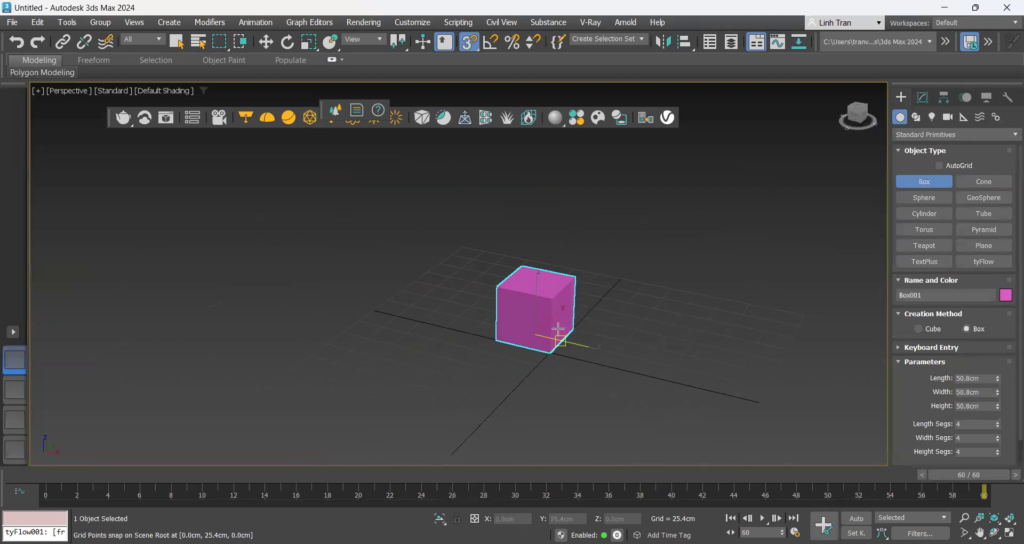
pyautogui.scroll(2, 659, 326)
pyautogui.click(916, 213)
pyautogui.moveTo(504, 368)
pyautogui.mouseDown()
pyautogui.moveTo(526, 385)
pyautogui.moveTo(512, 372)
pyautogui.mouseUp()
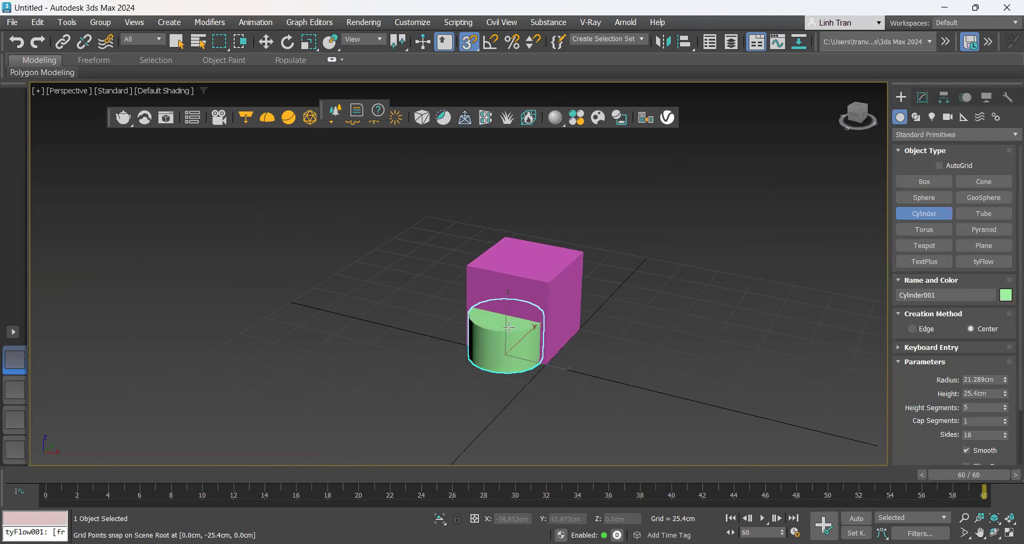
pyautogui.rightClick(647, 306)
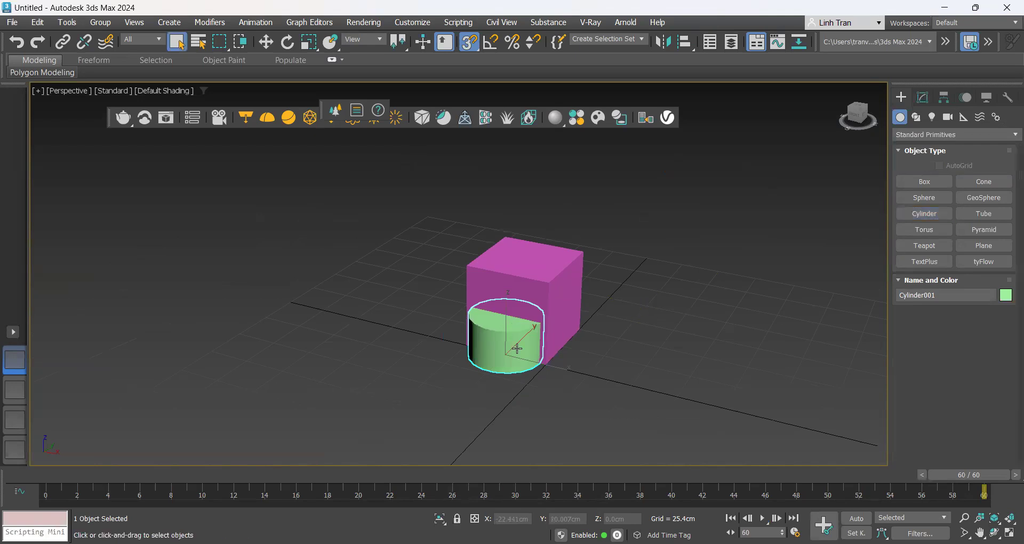
pyautogui.click(613, 380)
# Step: Create a geosphere of about 73.3 cm radius behind the box and cylinder
pyautogui.keyDown('alt'); pyautogui.moveTo(613, 381); pyautogui.dragTo(668, 383, button='middle'); pyautogui.keyUp('alt')
pyautogui.click(984, 198)
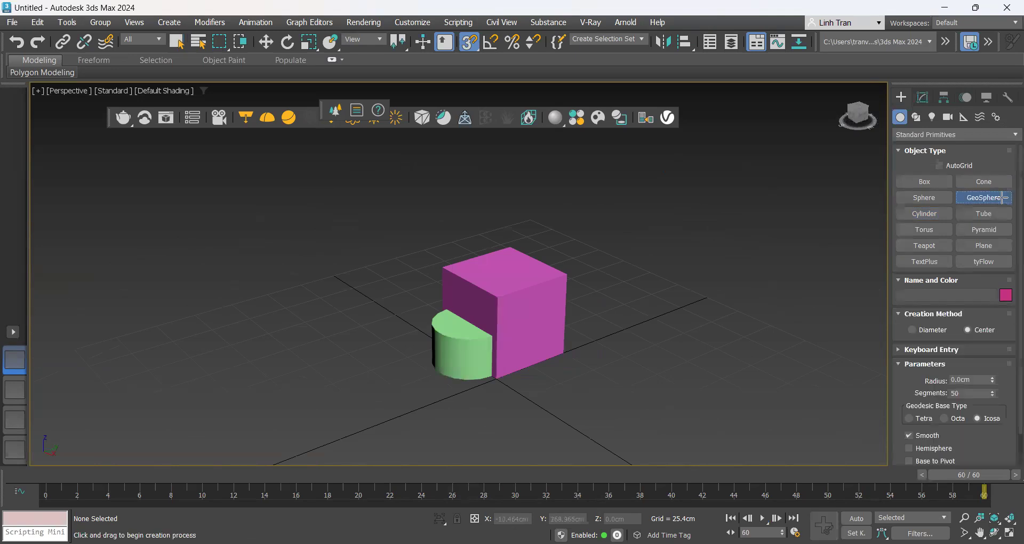
pyautogui.keyDown('alt'); pyautogui.moveTo(565, 342); pyautogui.dragTo(521, 354, button='middle'); pyautogui.keyUp('alt')
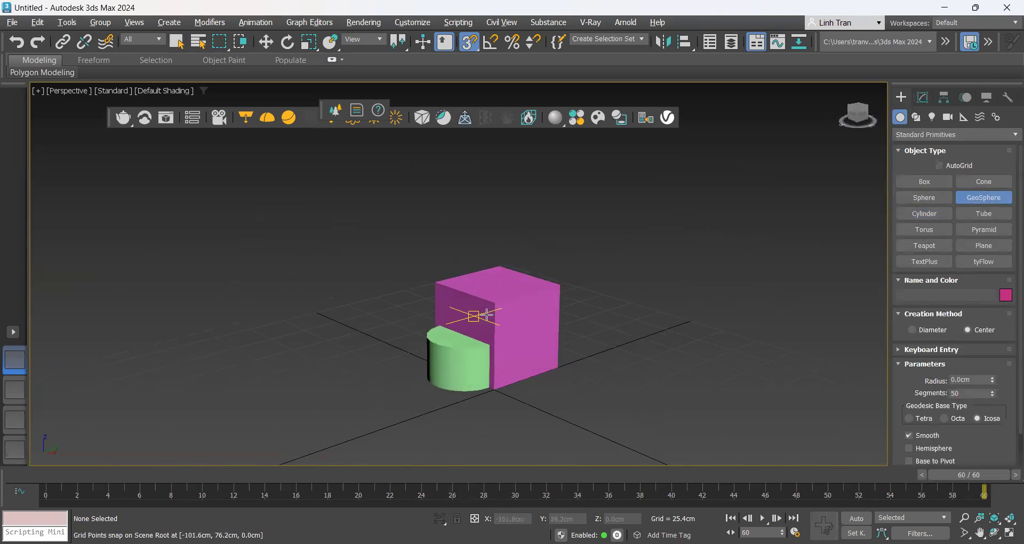
pyautogui.moveTo(487, 315); pyautogui.dragTo(468, 354)
pyautogui.keyDown('alt'); pyautogui.moveTo(468, 354); pyautogui.dragTo(562, 379, button='middle'); pyautogui.keyUp('alt')
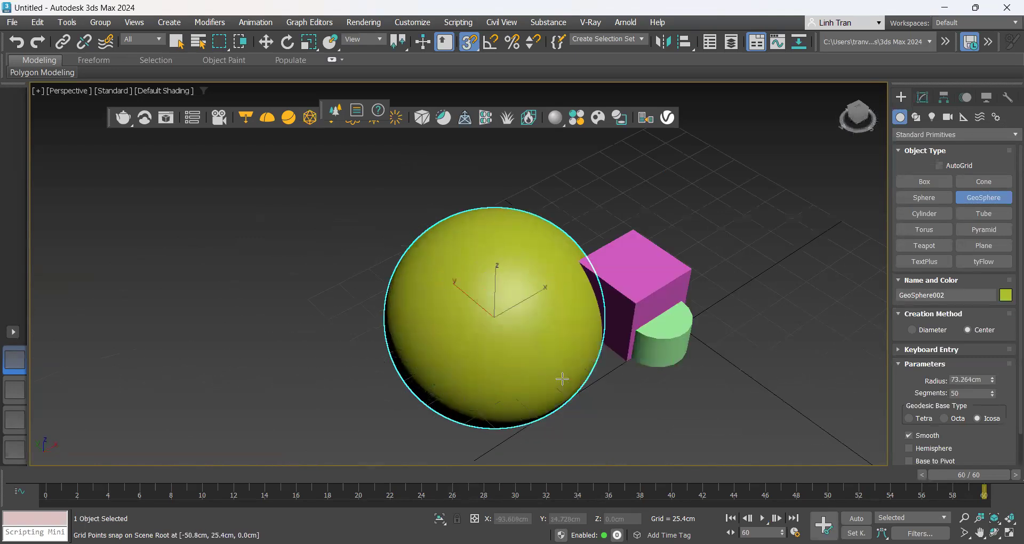
pyautogui.rightClick(491, 364)
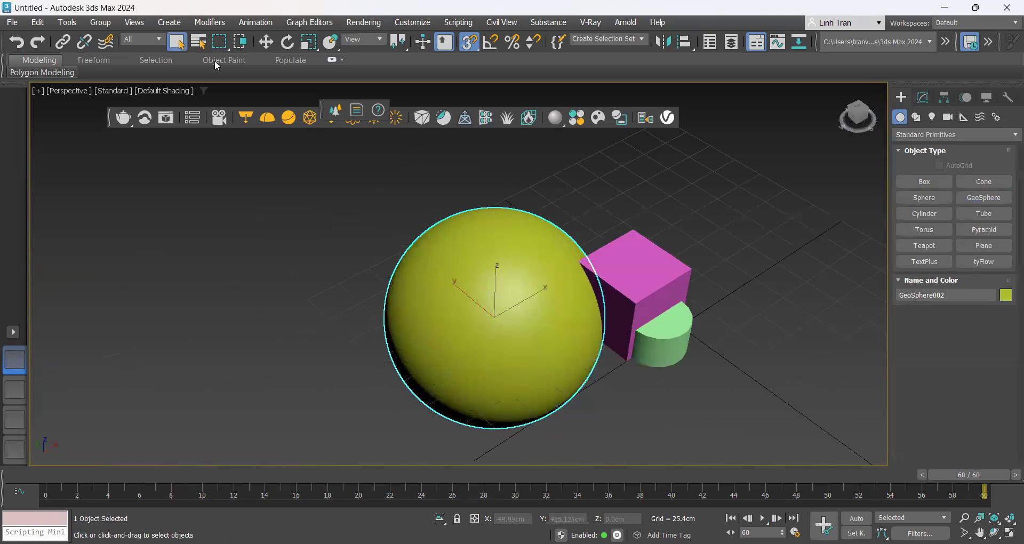
# Step: Move the geosphere over the box and cylinder to X -50.8 cm, Y 25.4 cm
pyautogui.click(262, 43)
pyautogui.moveTo(533, 295); pyautogui.dragTo(596, 267)
pyautogui.scroll(-3, 597, 266)
pyautogui.keyDown('alt'); pyautogui.moveTo(688, 349); pyautogui.dragTo(666, 278, button='middle'); pyautogui.keyUp('alt')
pyautogui.moveTo(667, 277); pyautogui.dragTo(580, 269)
pyautogui.keyDown('alt'); pyautogui.moveTo(647, 288); pyautogui.dragTo(441, 350, button='middle'); pyautogui.keyUp('alt')
# Step: Switch to a four-viewport layout with Top, Front, Left and Perspective views and deselect the geosphere
pyautogui.click(17, 336)
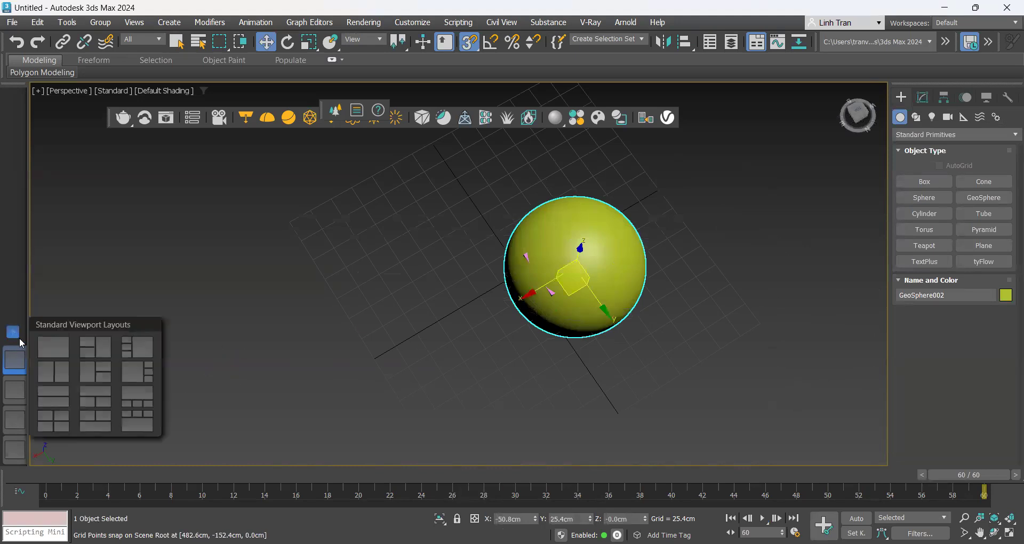
pyautogui.click(63, 419)
pyautogui.scroll(6, 216, 374)
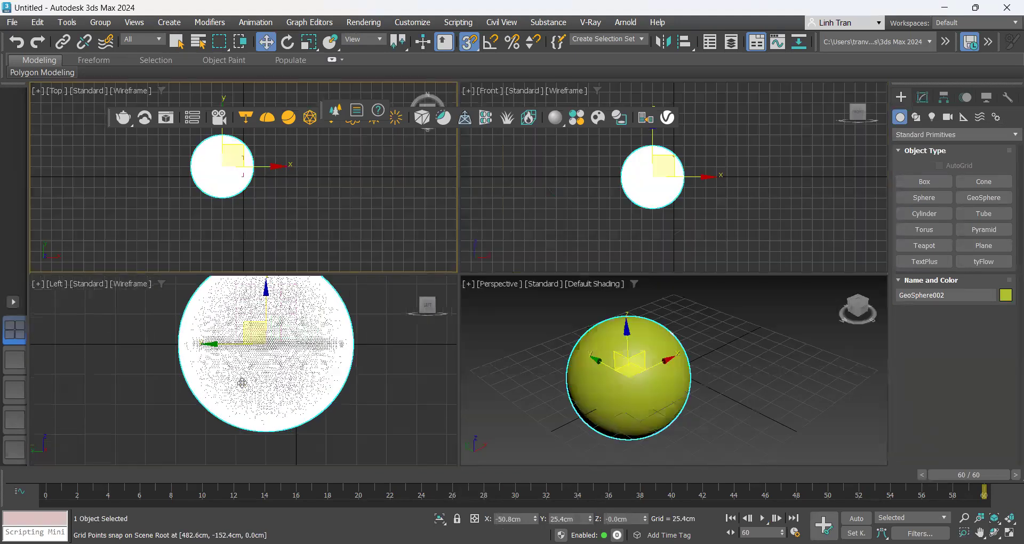
pyautogui.click(373, 389)
# Step: Move the geosphere in the Front view so it encloses the box and cylinder, at X -25.4, Y 0 and Z 25.4 cm
pyautogui.scroll(-2, 374, 389)
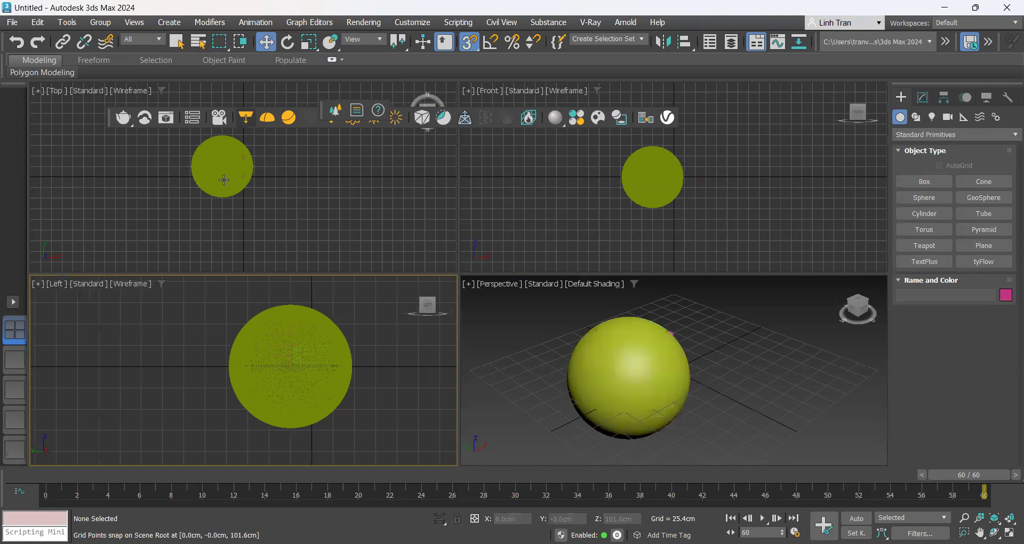
pyautogui.scroll(3, 224, 180)
pyautogui.scroll(-3, 670, 190)
pyautogui.scroll(4, 670, 189)
pyautogui.click(649, 236)
pyautogui.scroll(2, 648, 236)
pyautogui.scroll(-2, 649, 236)
pyautogui.moveTo(614, 148); pyautogui.dragTo(613, 105)
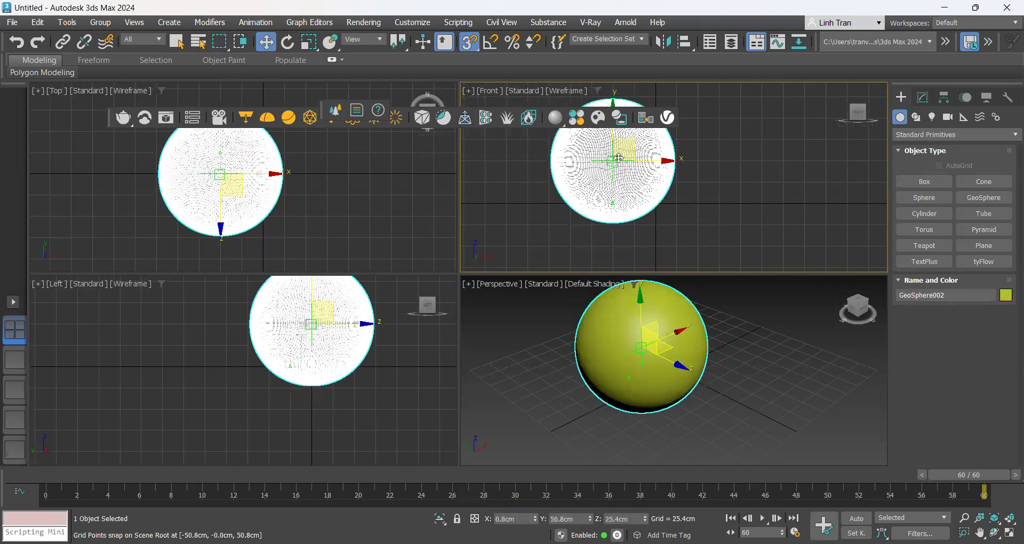
pyautogui.moveTo(664, 163); pyautogui.dragTo(633, 183)
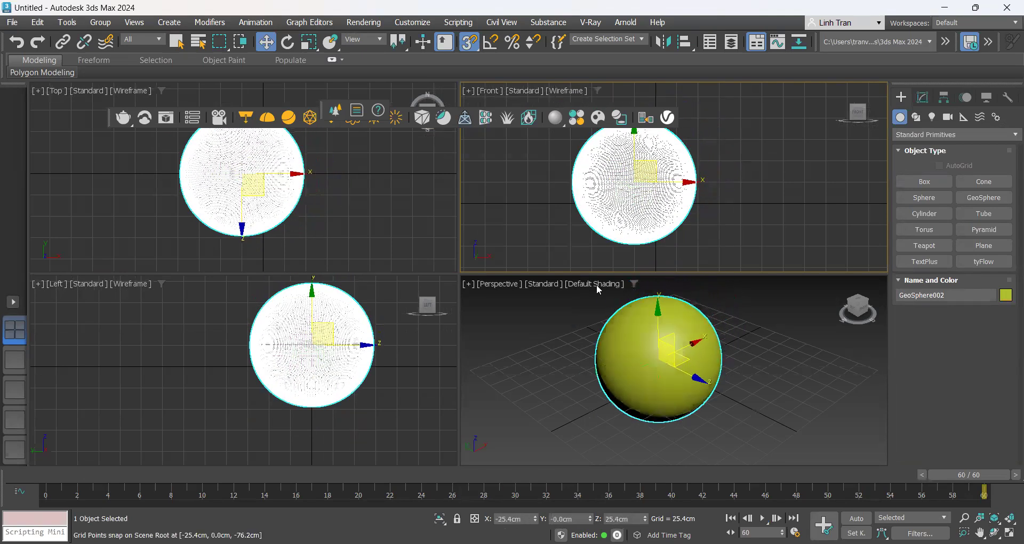
# Step: Maximize the Perspective viewport and turn on Edged Faces display
pyautogui.click(513, 335)
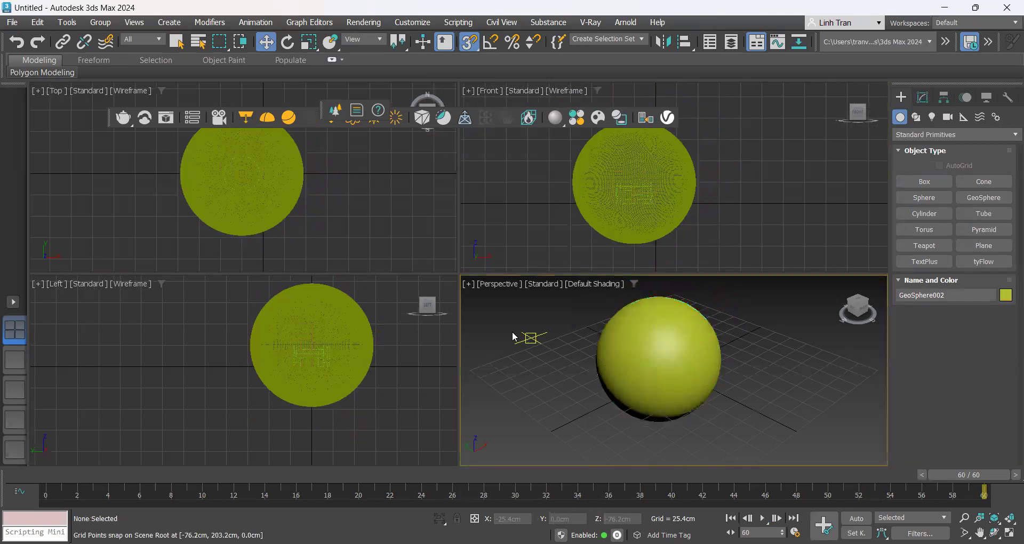
pyautogui.click(470, 285)
pyautogui.click(491, 298)
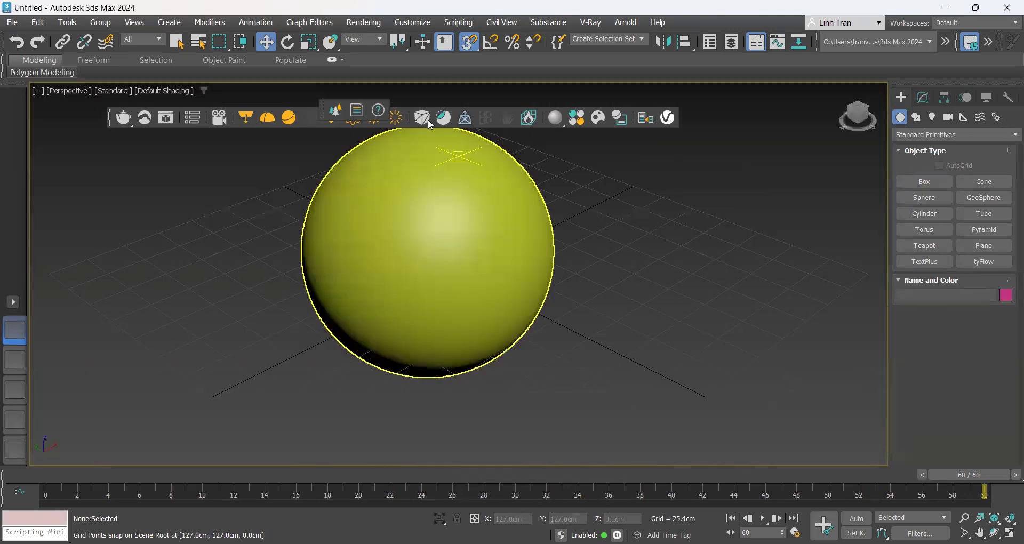
pyautogui.click(171, 91)
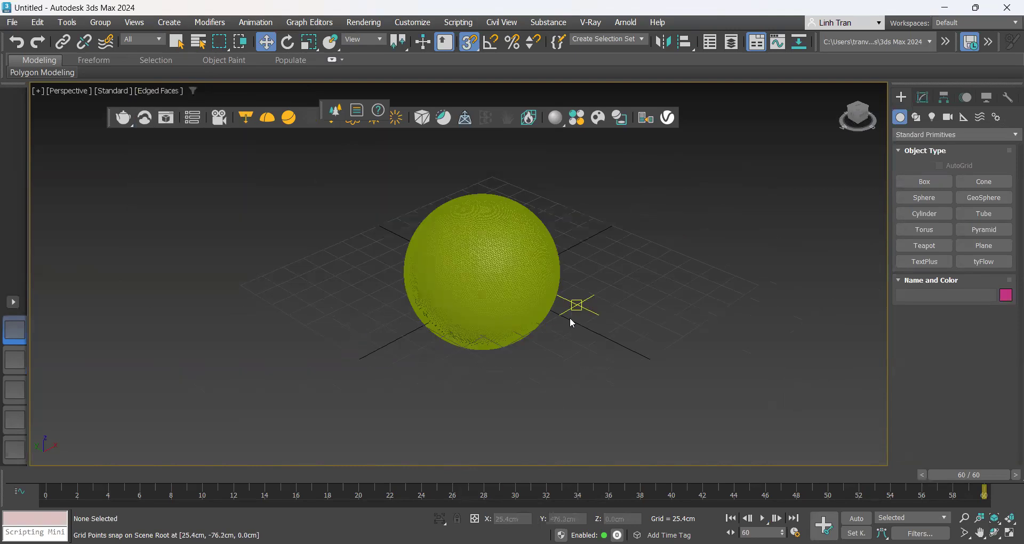
# Step: Inspect the geosphere's mesh density and its radius and segment parameters
pyautogui.moveTo(497, 319)
pyautogui.keyDown('alt'); pyautogui.mouseDown(button='middle')
pyautogui.moveTo(480, 288)
pyautogui.moveTo(497, 311)
pyautogui.moveTo(536, 235)
pyautogui.mouseUp(button='middle'); pyautogui.keyUp('alt')
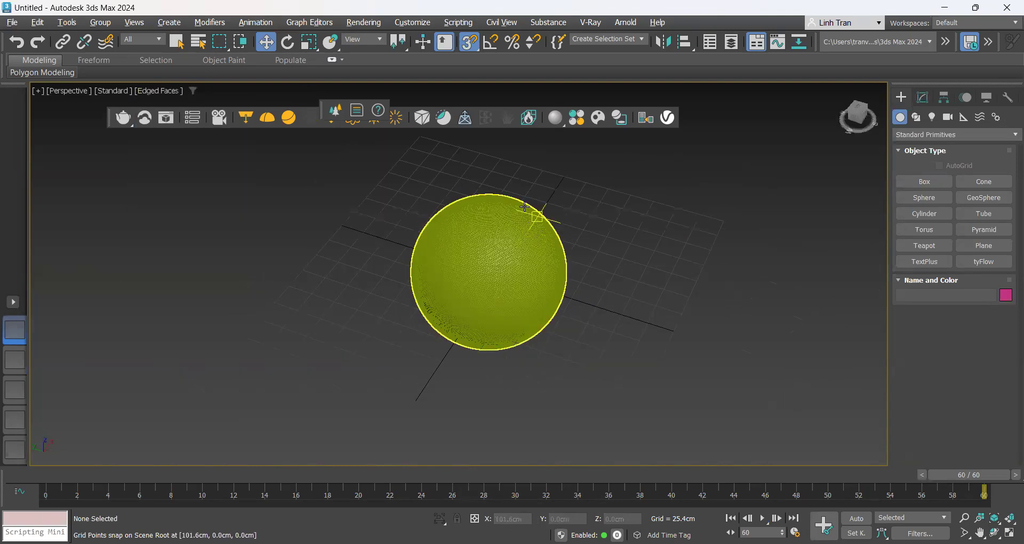
pyautogui.click(926, 100)
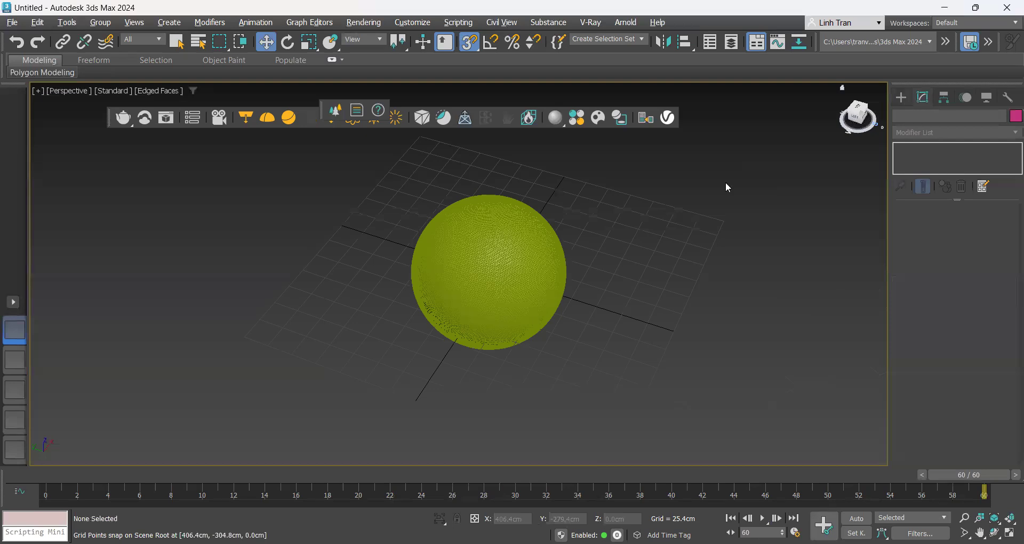
pyautogui.click(495, 236)
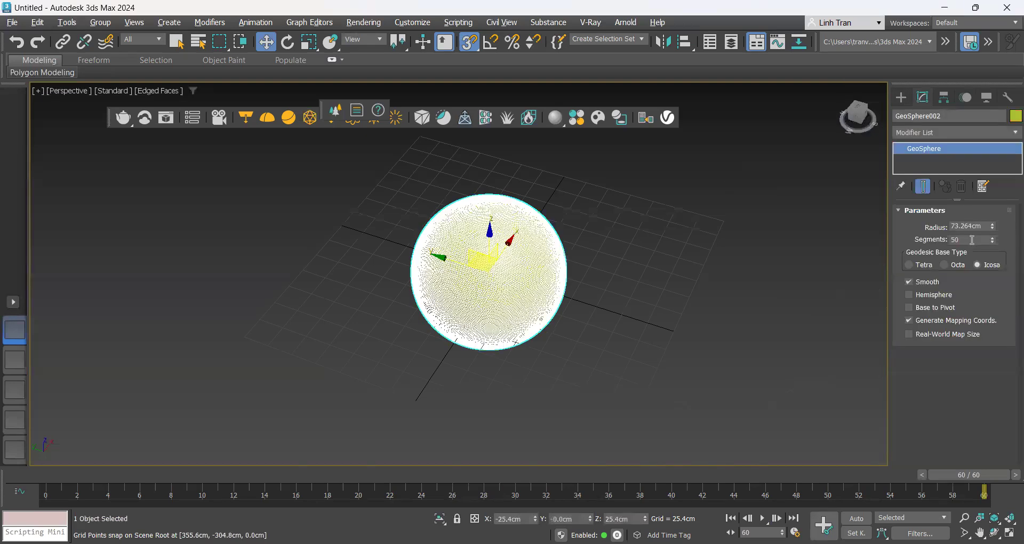
pyautogui.keyDown('alt'); pyautogui.moveTo(558, 330); pyautogui.dragTo(571, 291, button='middle'); pyautogui.keyUp('alt')
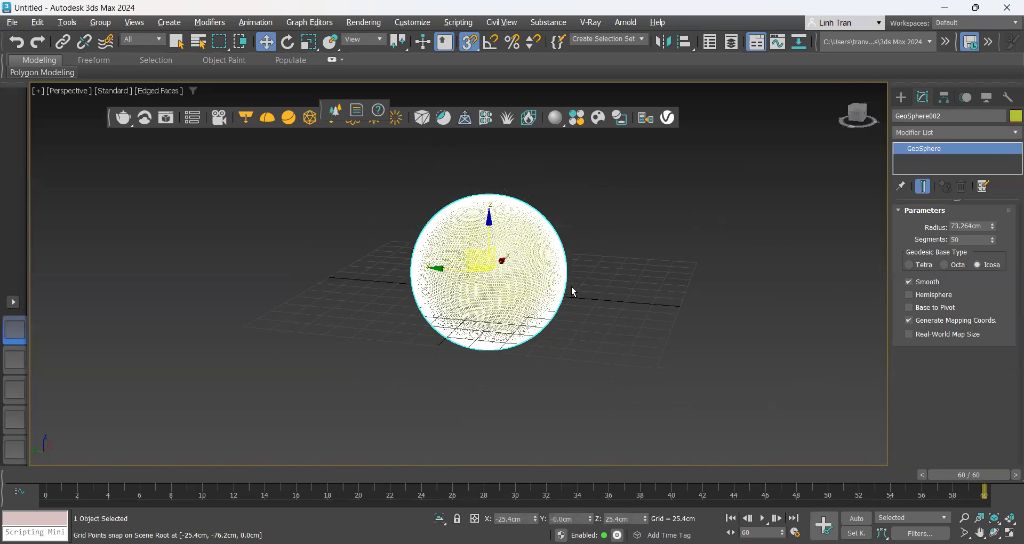
pyautogui.scroll(2, 571, 290)
pyautogui.click(677, 238)
# Step: Create a tyFlow object beside the geosphere and open its editor, resized to leave the geosphere in view
pyautogui.click(902, 98)
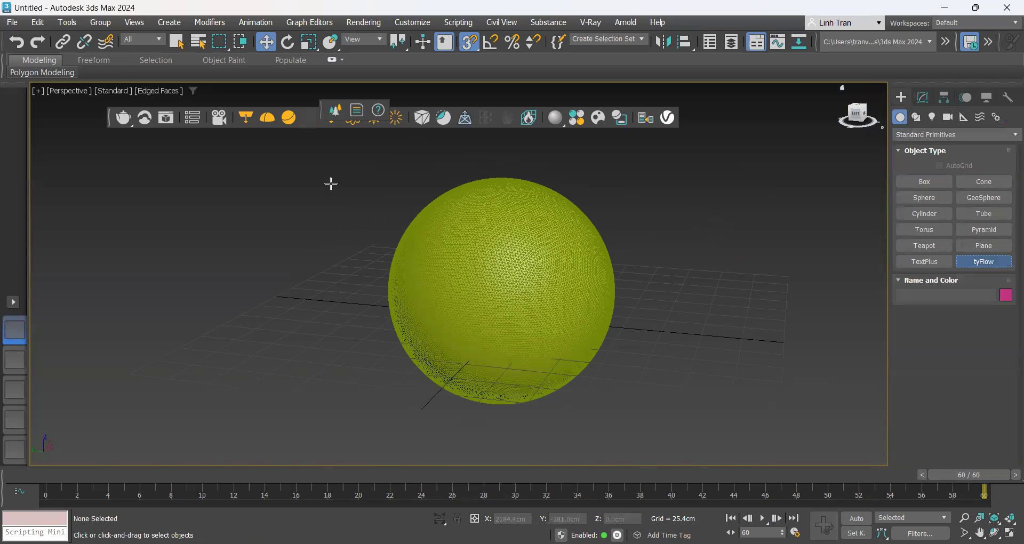
pyautogui.click(327, 202)
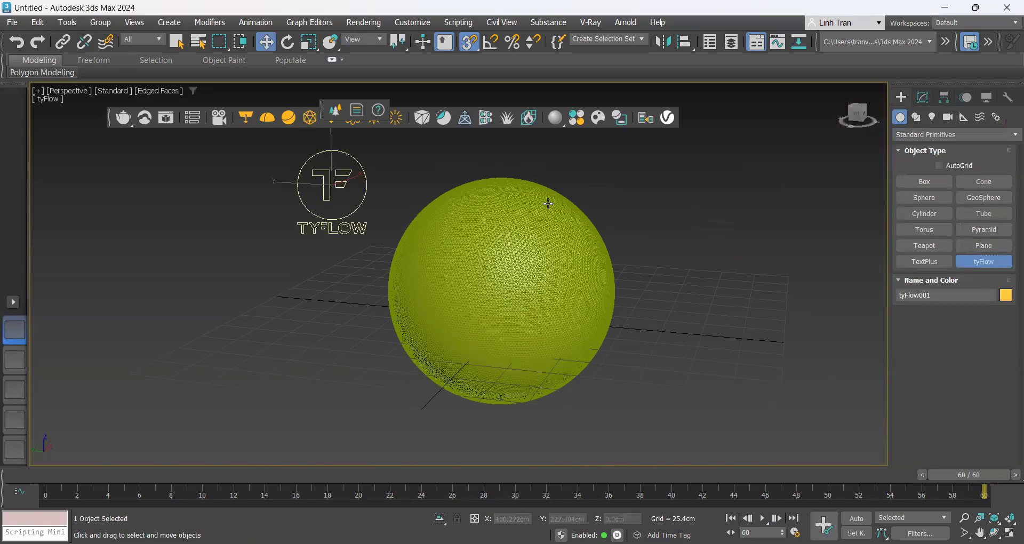
pyautogui.click(946, 238)
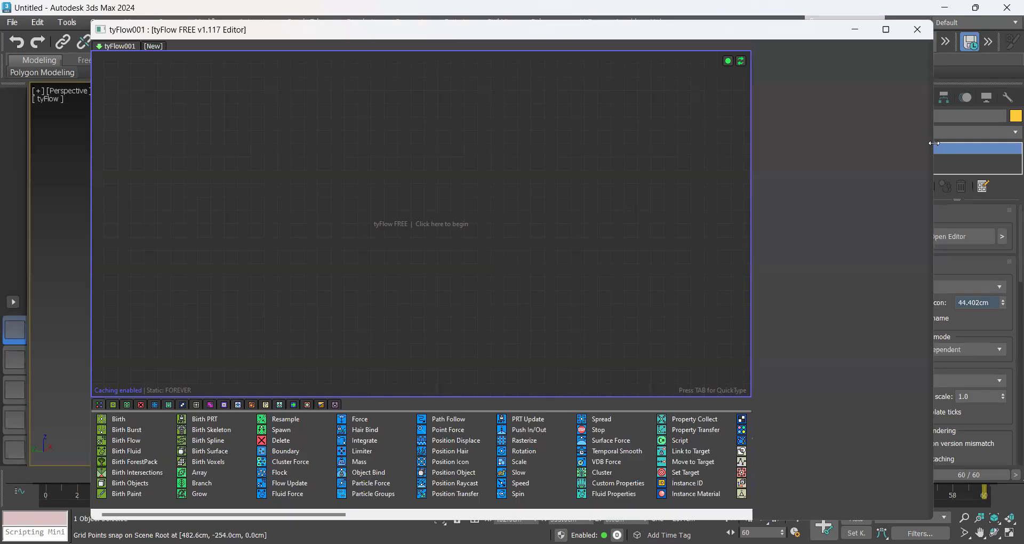
pyautogui.moveTo(934, 143); pyautogui.dragTo(411, 143)
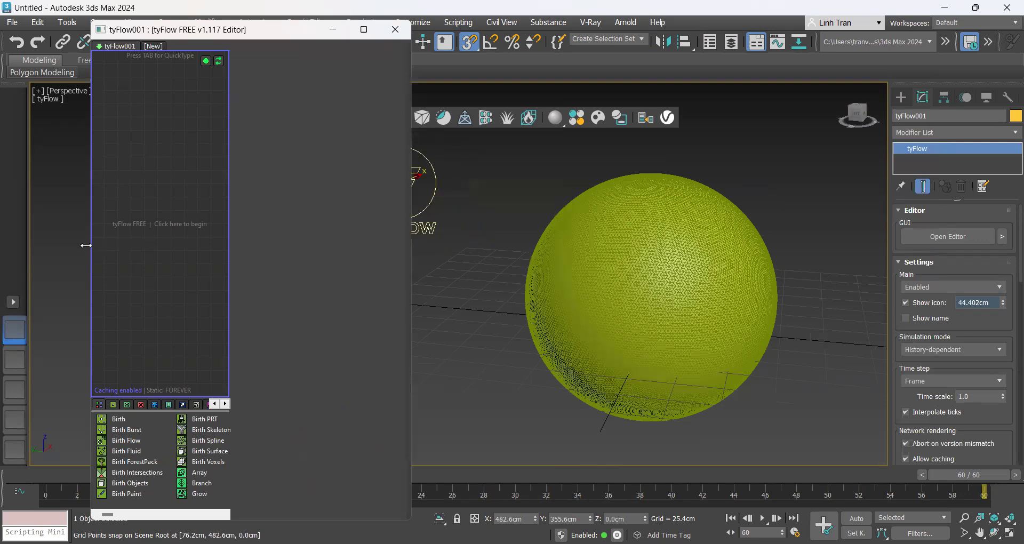
pyautogui.moveTo(87, 246); pyautogui.dragTo(2, 245)
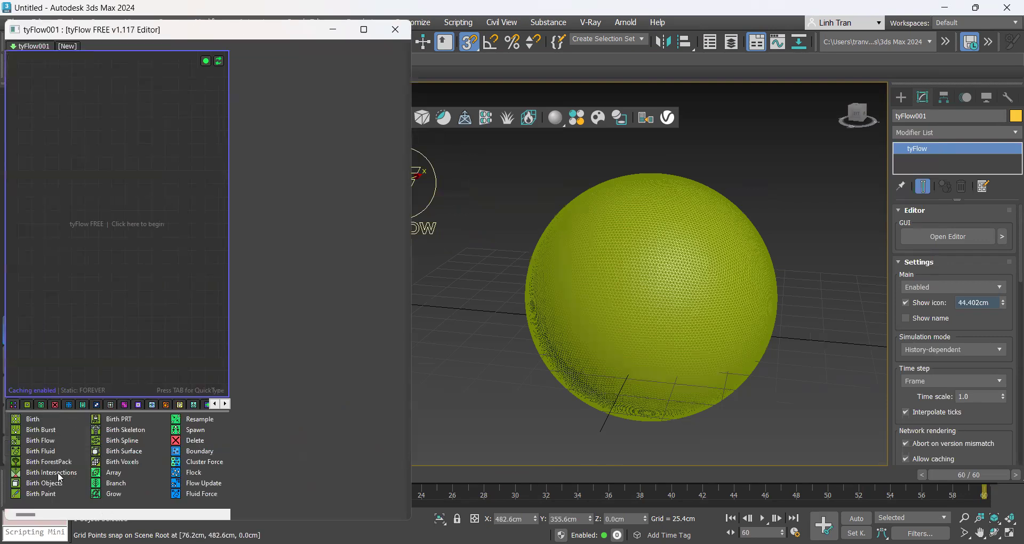
# Step: Create an event with a Birth Objects operator and add a Cloth Bind operator below it
pyautogui.moveTo(61, 487); pyautogui.dragTo(135, 330)
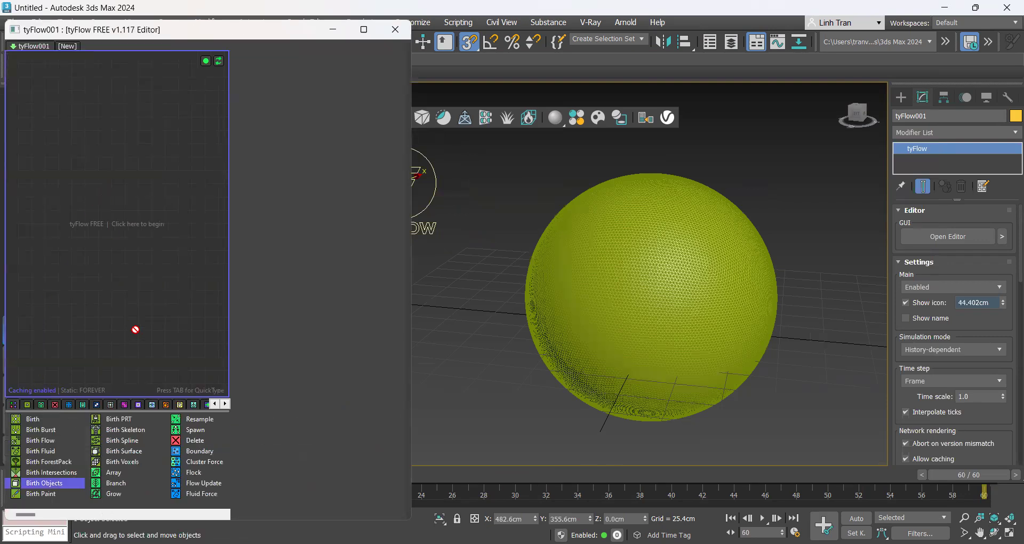
pyautogui.click(124, 404)
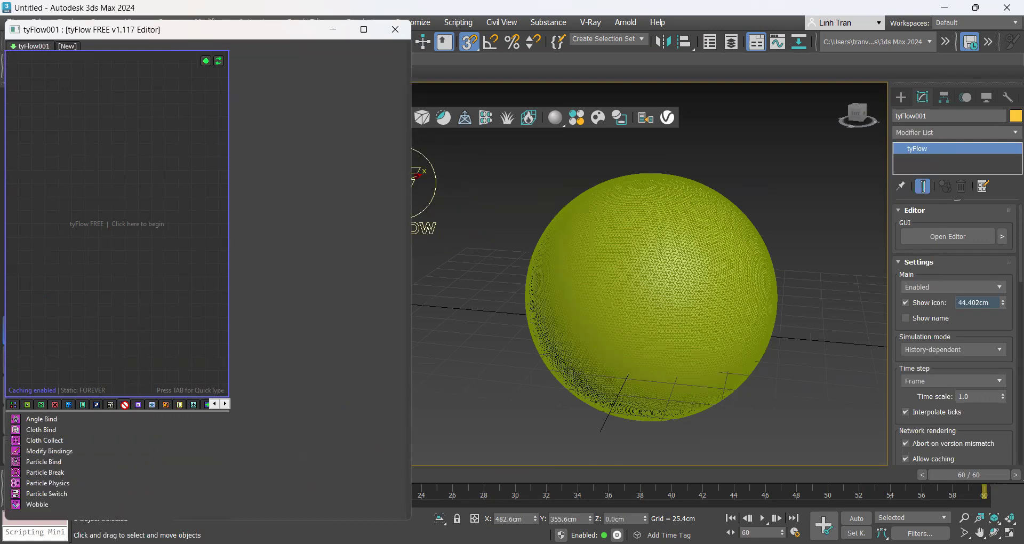
pyautogui.click(13, 406)
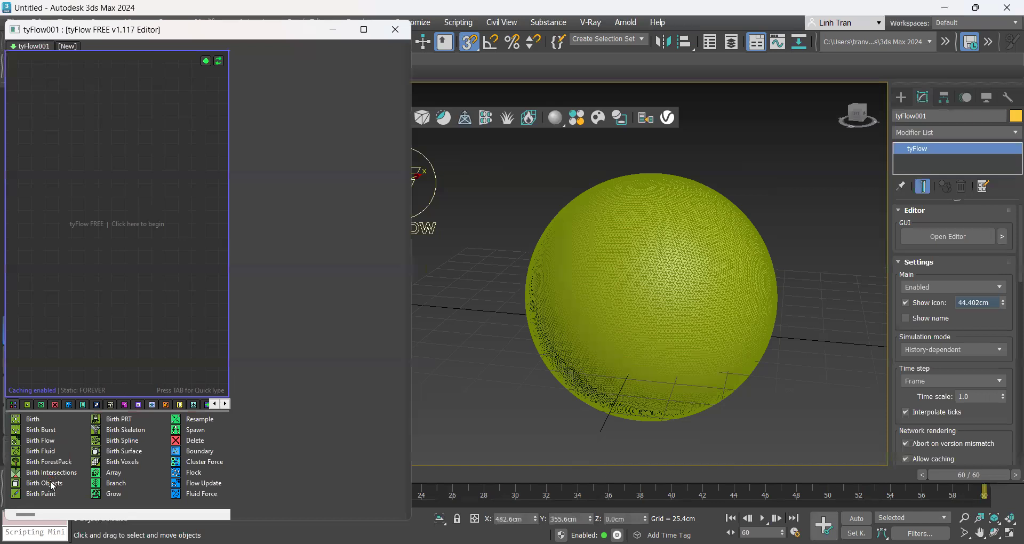
pyautogui.moveTo(52, 486); pyautogui.dragTo(36, 473)
pyautogui.moveTo(123, 215); pyautogui.dragTo(115, 219)
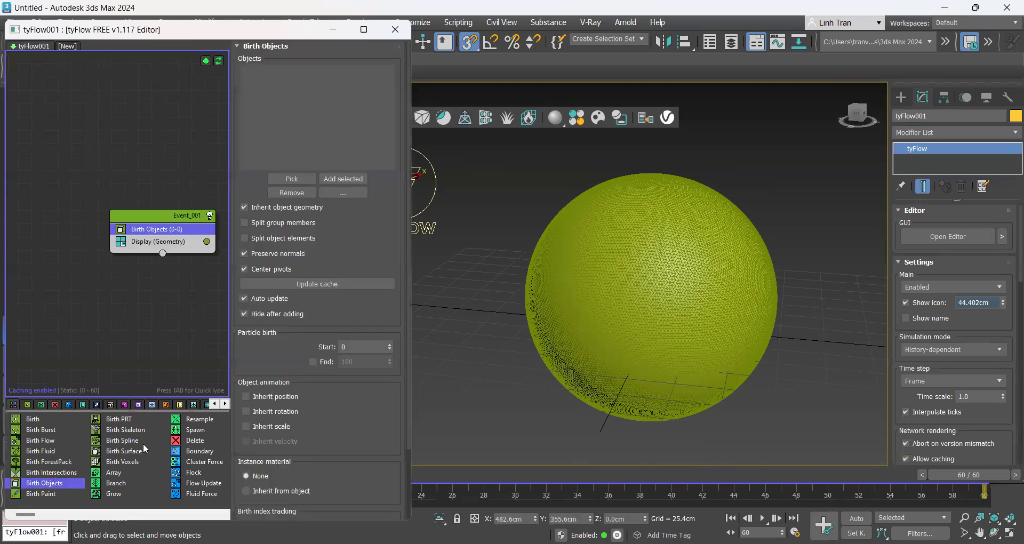
pyautogui.click(124, 405)
pyautogui.moveTo(41, 430); pyautogui.dragTo(80, 197)
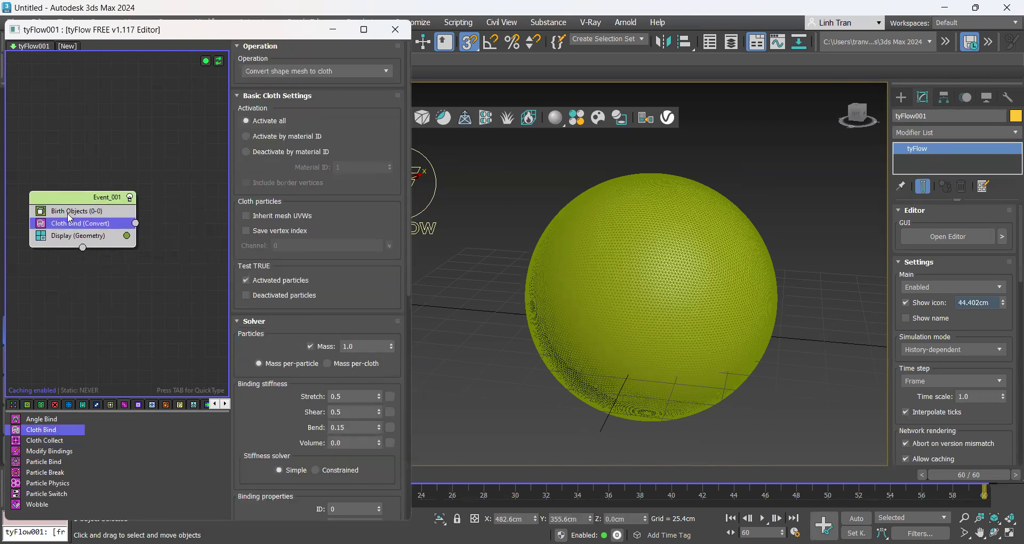
# Step: Pick the geosphere in the viewport as the source object of the Birth Objects operator
pyautogui.click(96, 211)
pyautogui.click(292, 179)
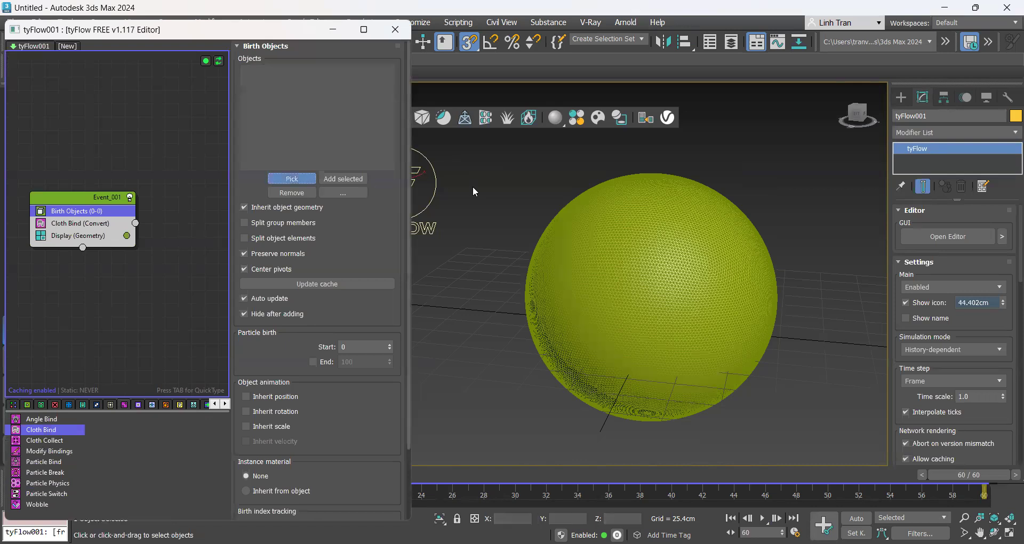
pyautogui.click(613, 185)
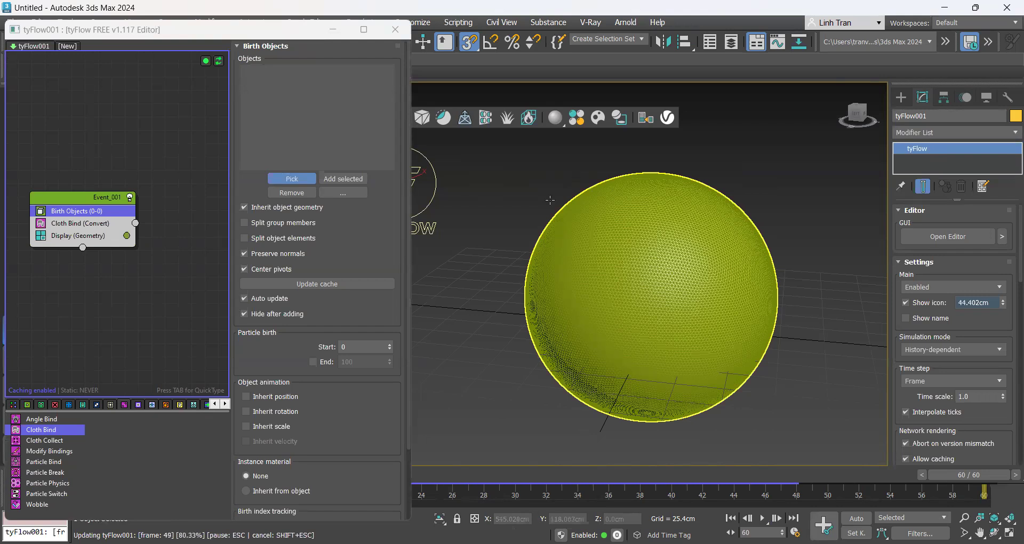
# Step: Add the geosphere to the Birth Objects operator's object list and leave picking mode
pyautogui.click(550, 202)
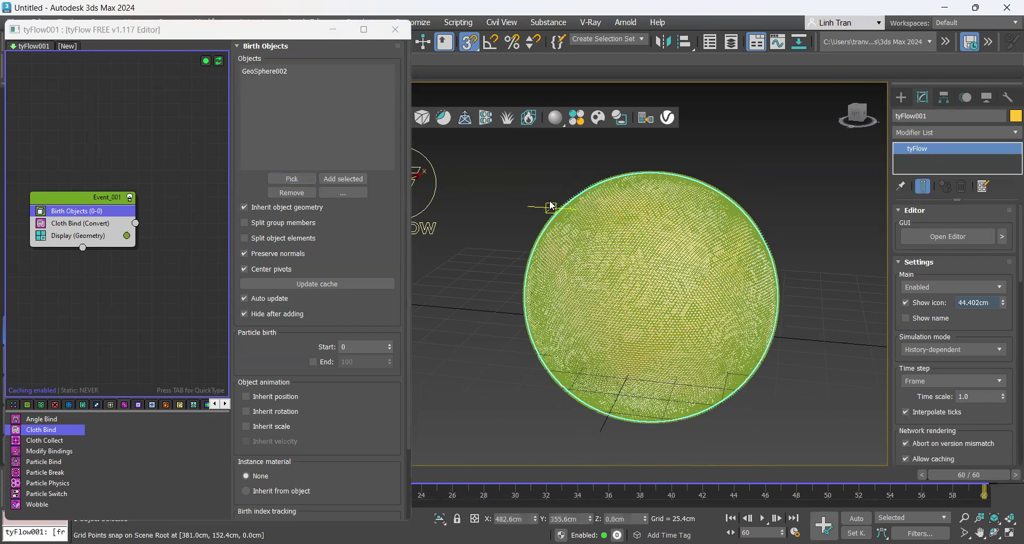
pyautogui.rightClick(600, 198)
pyautogui.rightClick(603, 208)
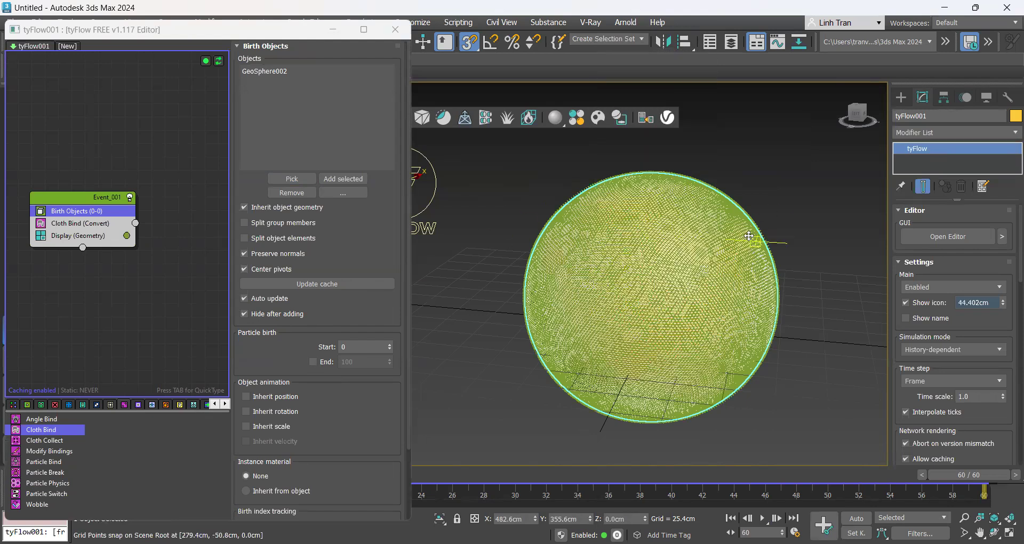
pyautogui.rightClick(674, 199)
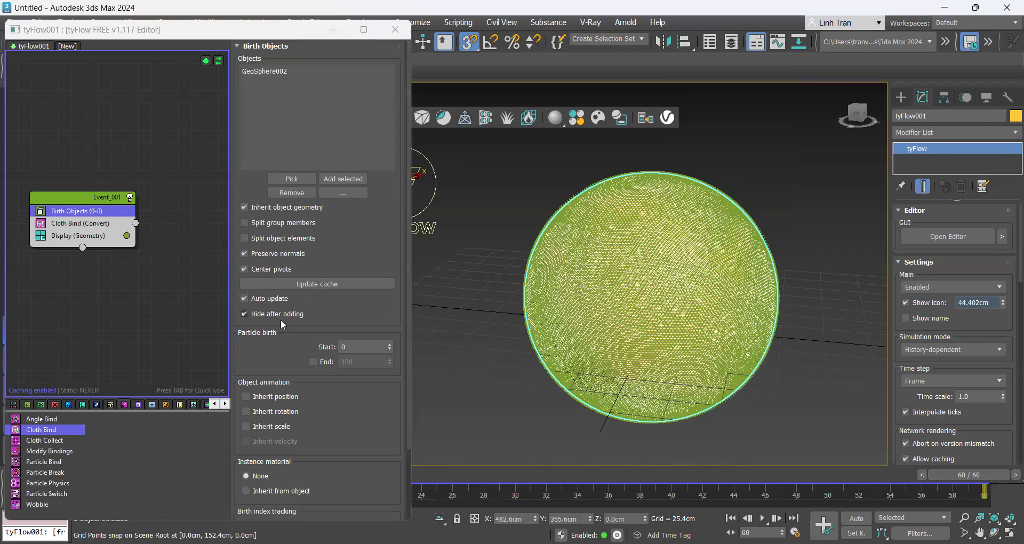
# Step: Set the Cloth Bind operator's binding stiffness to 0.7 for both Stretch and Shear
pyautogui.click(80, 224)
pyautogui.click(358, 399)
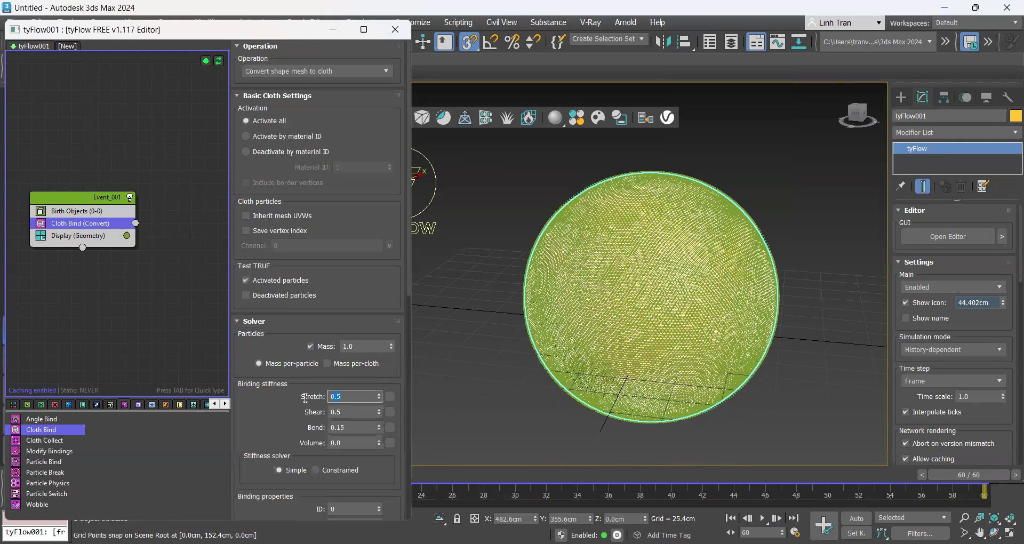
pyautogui.write('.7')
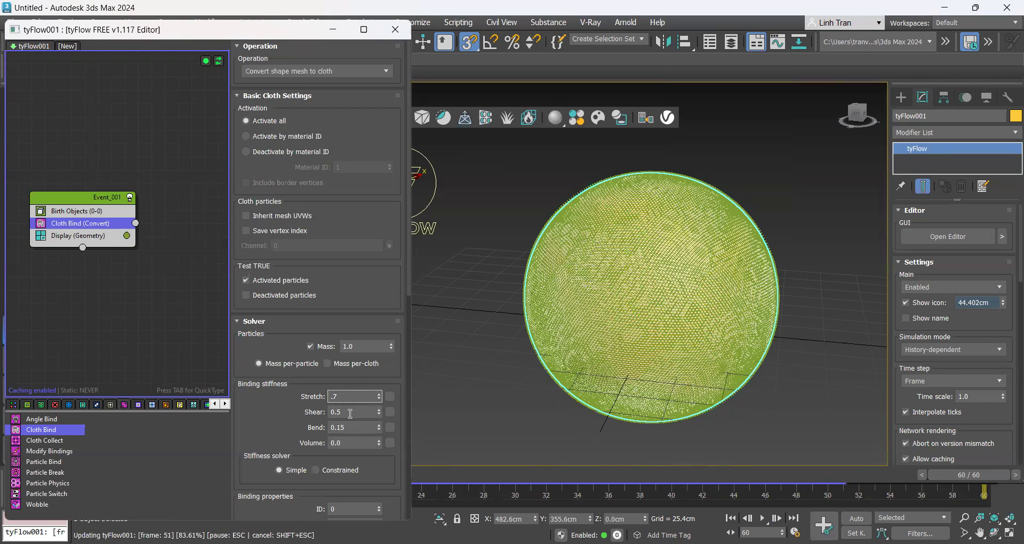
pyautogui.click(350, 412)
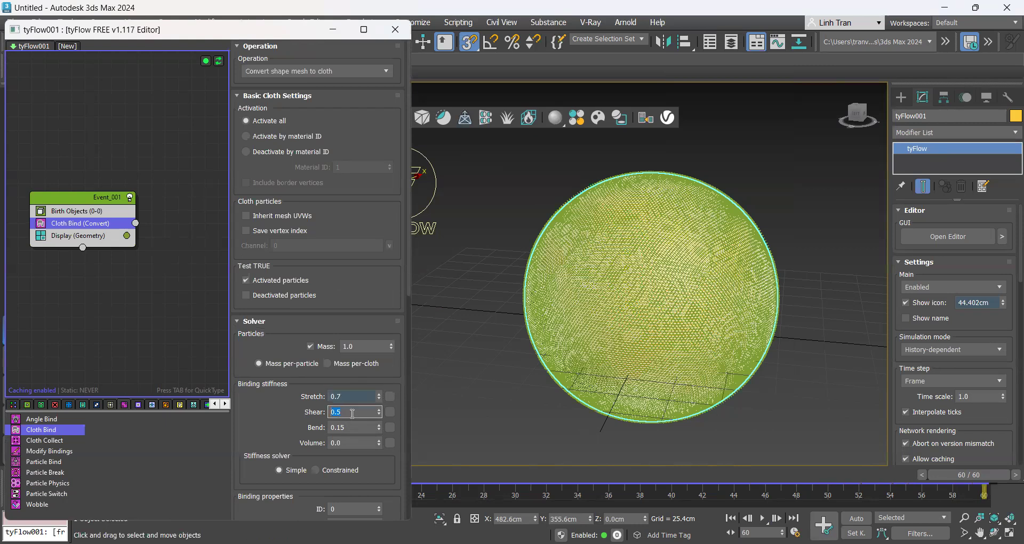
pyautogui.write('.7')
# Step: Turn off marking of particles with no geometry in the event's Display operator
pyautogui.click(102, 235)
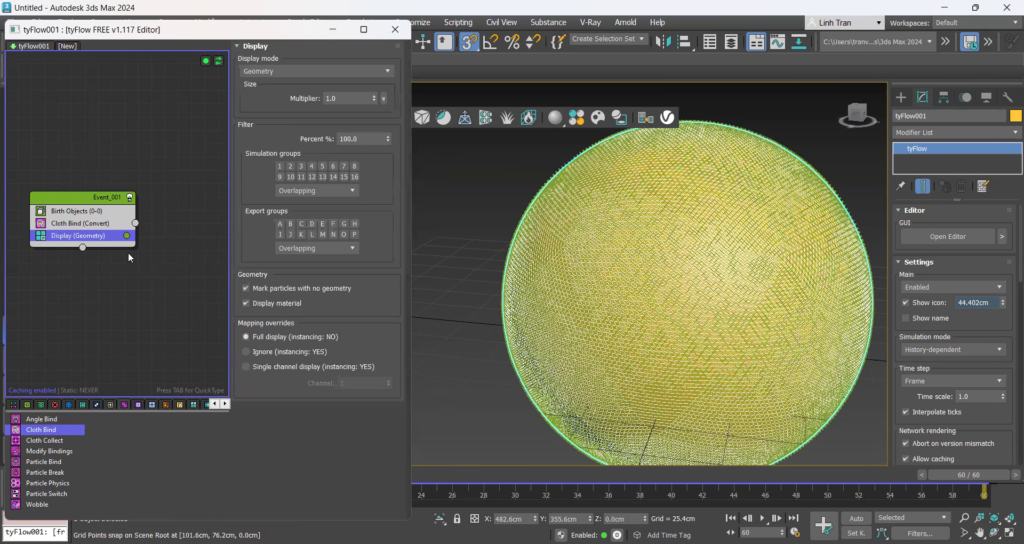
pyautogui.click(257, 293)
pyautogui.click(260, 294)
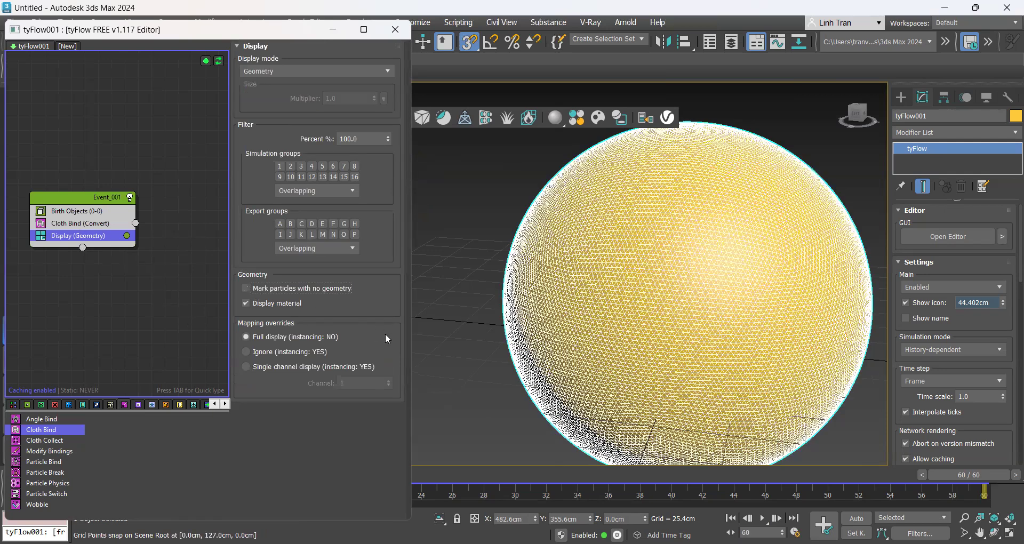
pyautogui.scroll(-2, 555, 349)
pyautogui.keyDown('alt'); pyautogui.moveTo(619, 344); pyautogui.dragTo(618, 349, button='middle'); pyautogui.keyUp('alt')
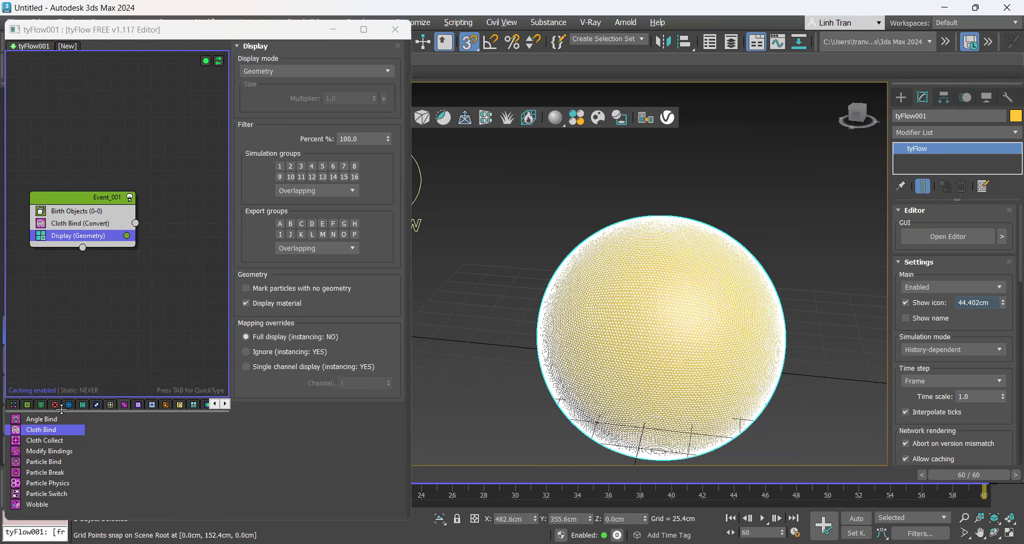
# Step: Add a Surface Force operator below Cloth Bind in the event
pyautogui.click(96, 228)
pyautogui.press('Tab')
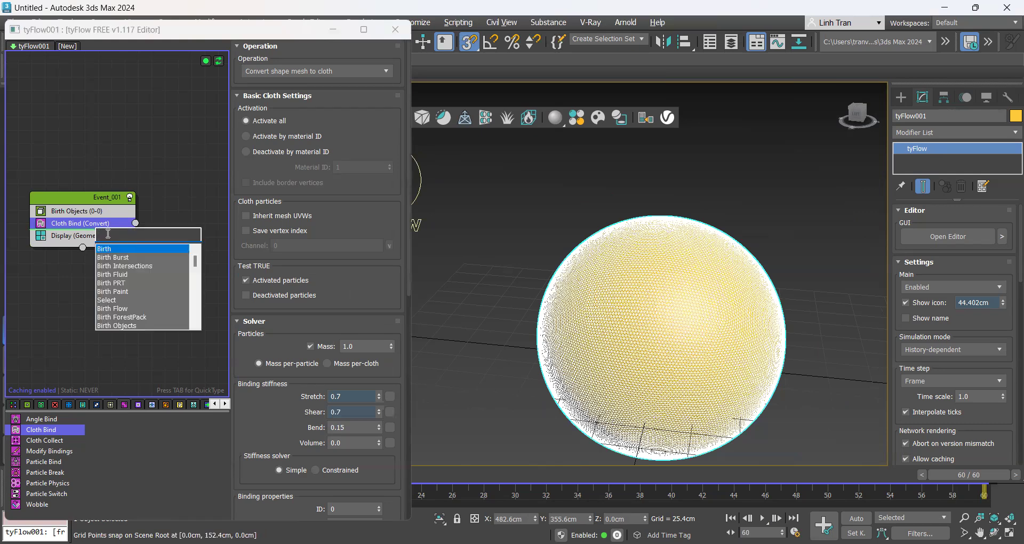
pyautogui.write('sur')
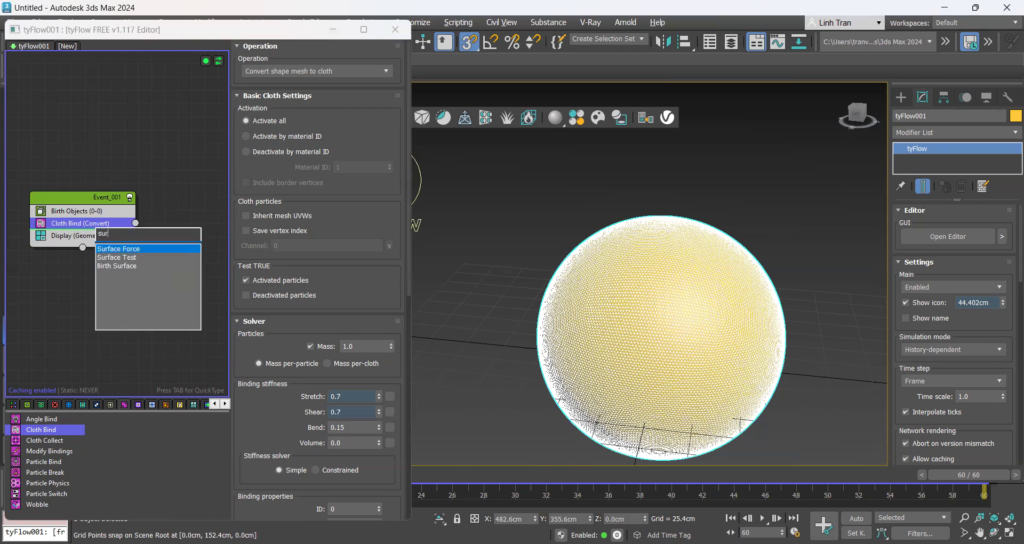
pyautogui.press('Escape')
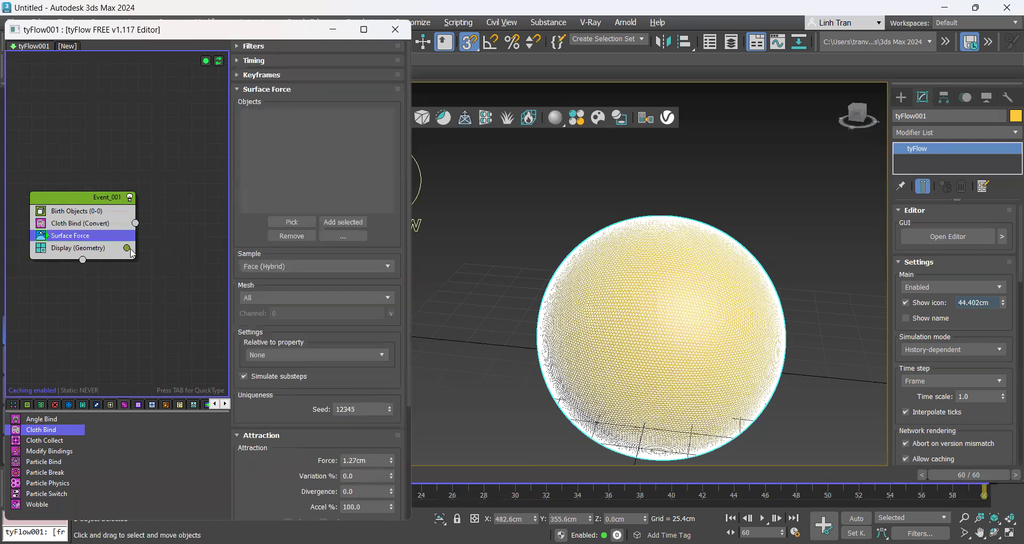
# Step: Select Cylinder001 and Box001 in the Scene Explorer and add both as objects of the Surface Force operator
pyautogui.click(283, 222)
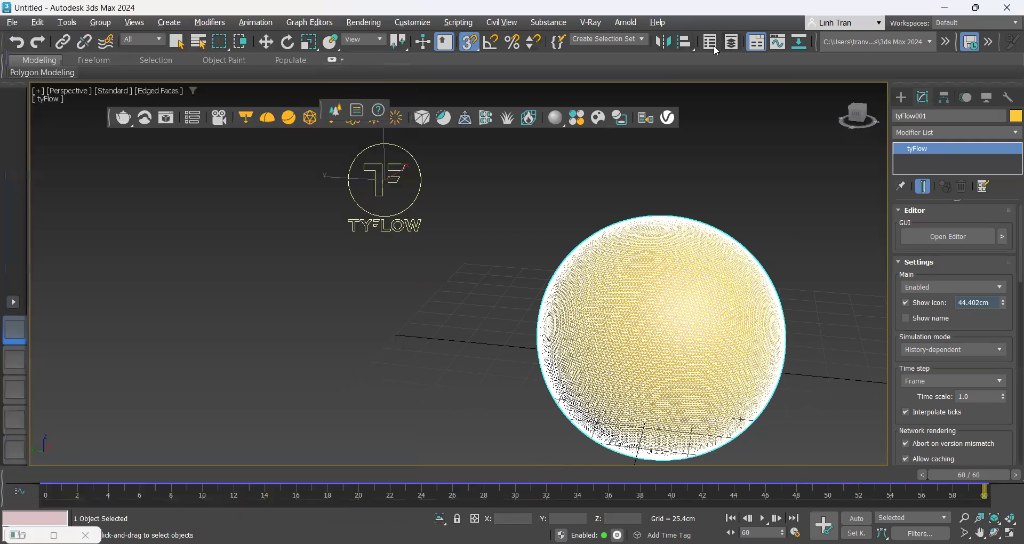
pyautogui.click(714, 46)
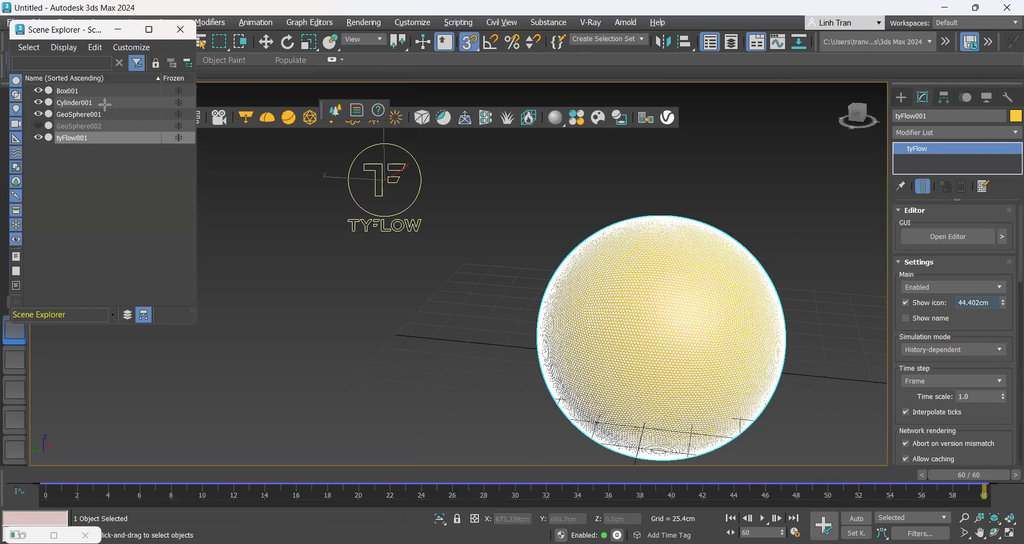
pyautogui.press('w')
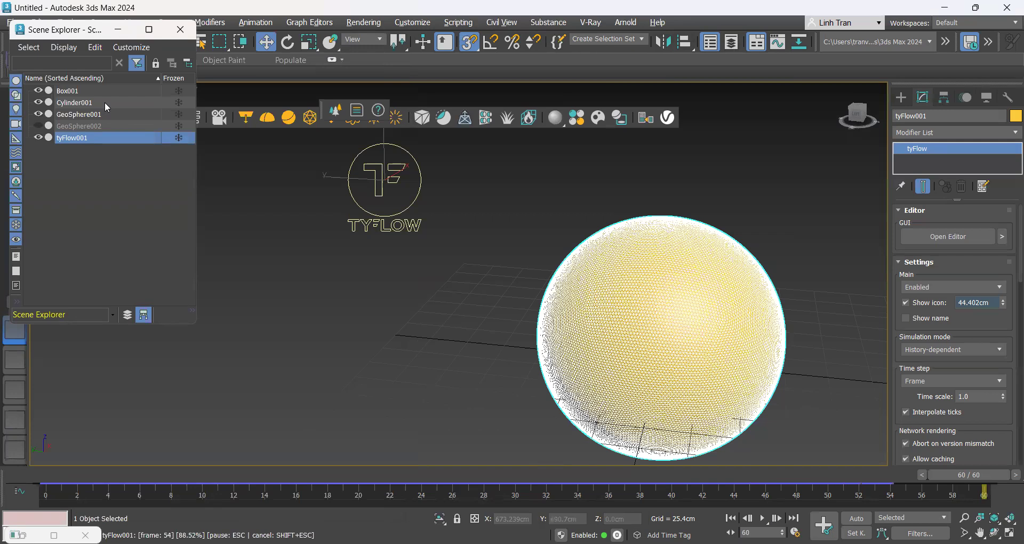
pyautogui.click(104, 101)
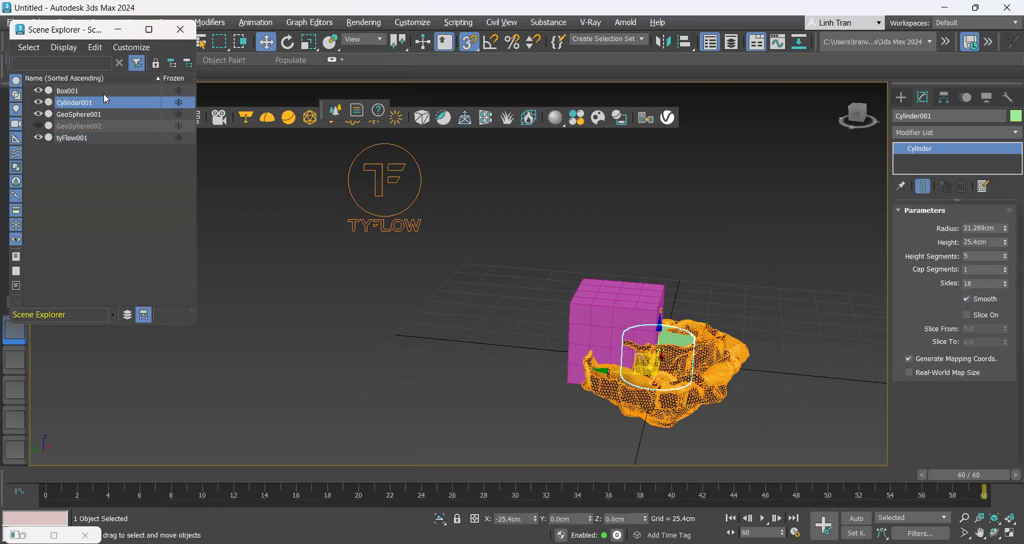
pyautogui.keyDown('ctrl'); pyautogui.click(104, 94); pyautogui.keyUp('ctrl')
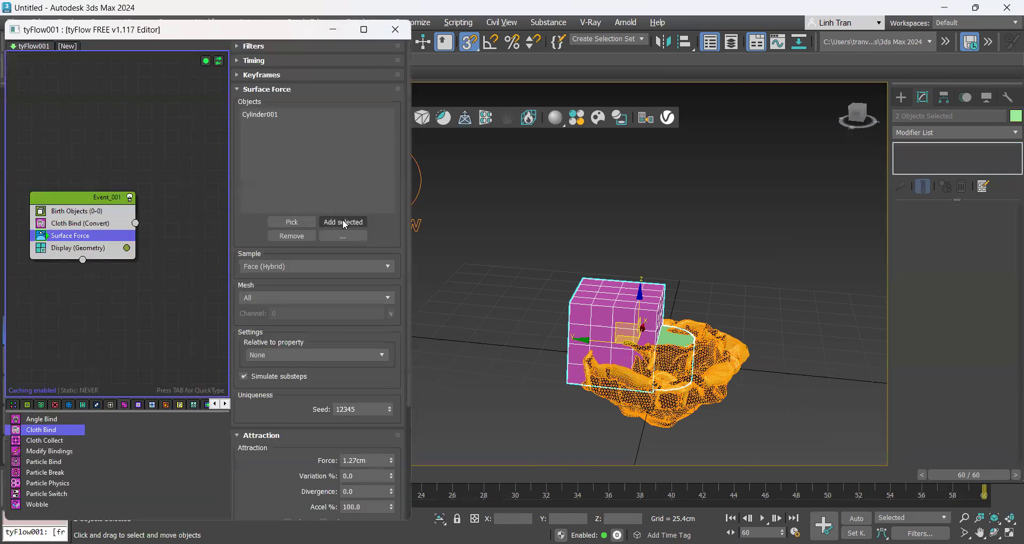
pyautogui.click(343, 222)
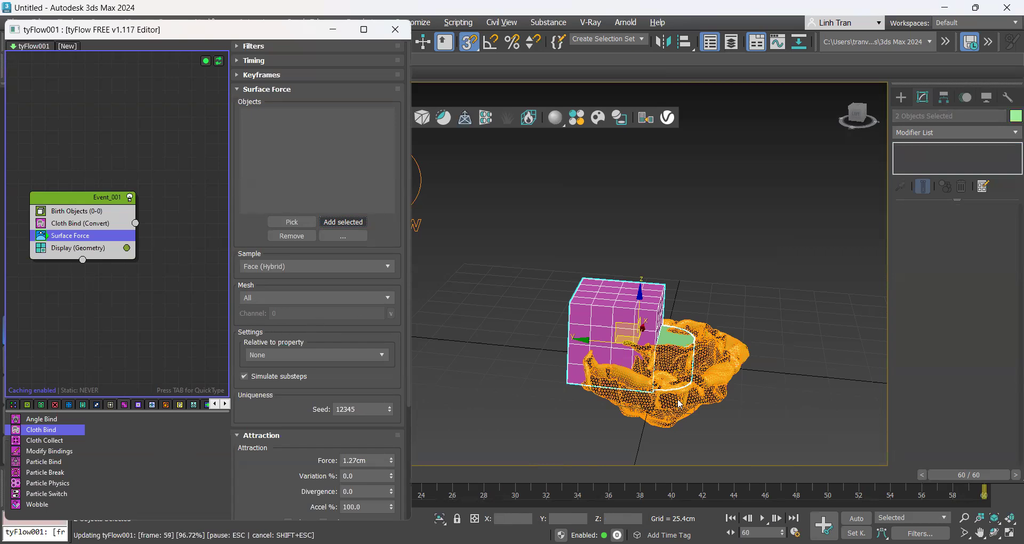
pyautogui.click(343, 222)
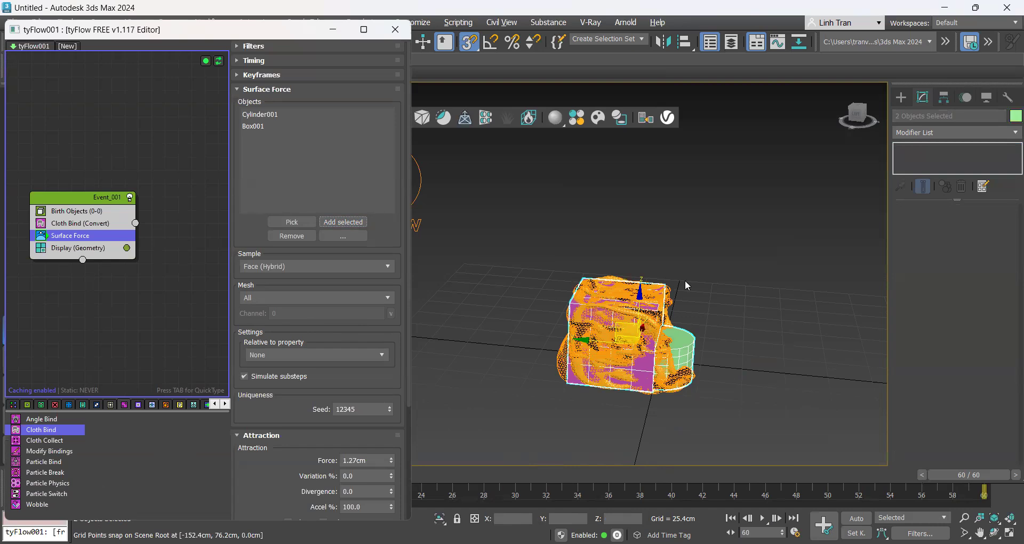
# Step: Add a Particle Physics operator to the event, below Surface Force
pyautogui.scroll(-2, 652, 346)
pyautogui.keyDown('alt'); pyautogui.moveTo(686, 331); pyautogui.dragTo(647, 396, button='middle'); pyautogui.keyUp('alt')
pyautogui.scroll(3, 646, 344)
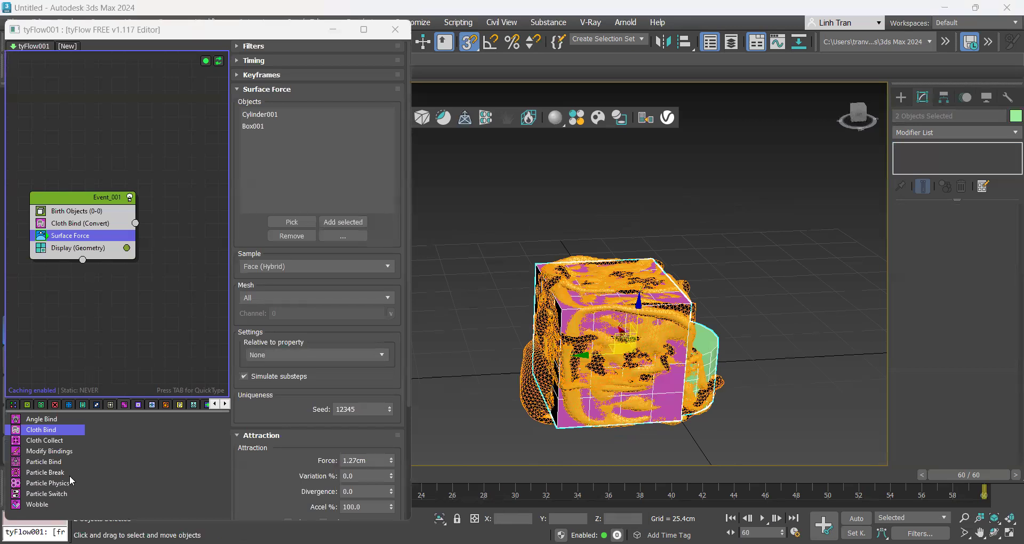
pyautogui.click(48, 483)
pyautogui.moveTo(29, 367); pyautogui.dragTo(101, 246)
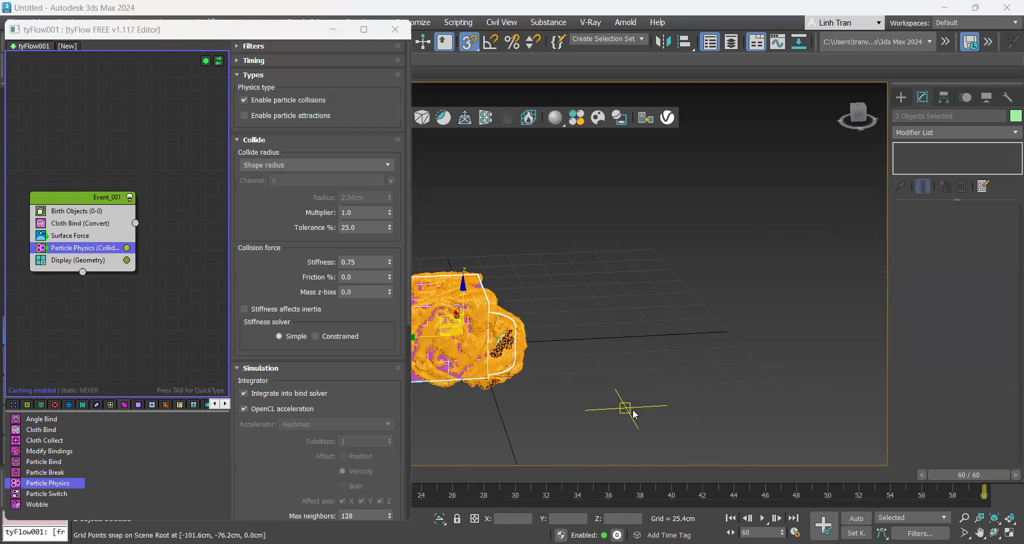
# Step: Change the Particle Physics collide radius type to Absolute and set the radius to 0.2 cm
pyautogui.press('z')
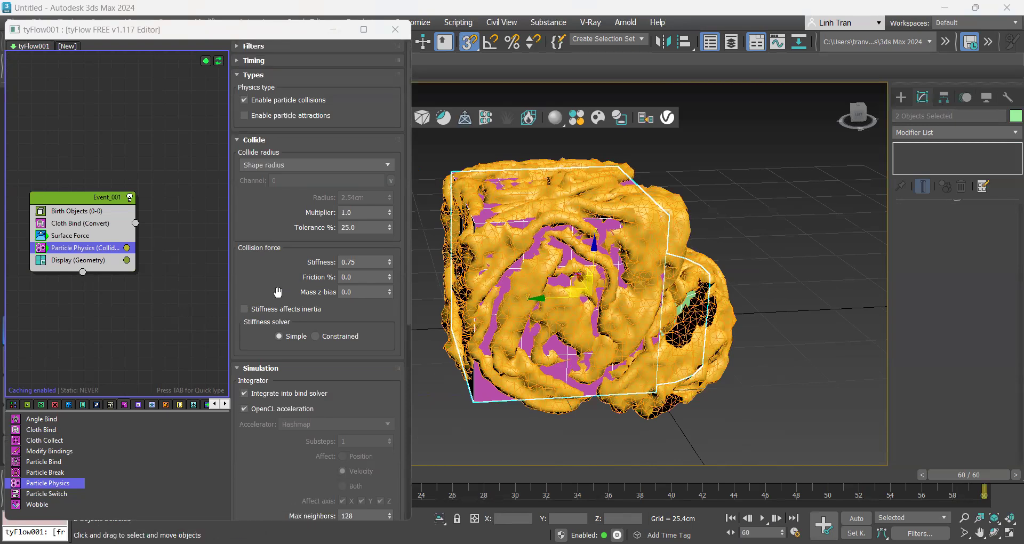
pyautogui.click(302, 168)
pyautogui.click(299, 171)
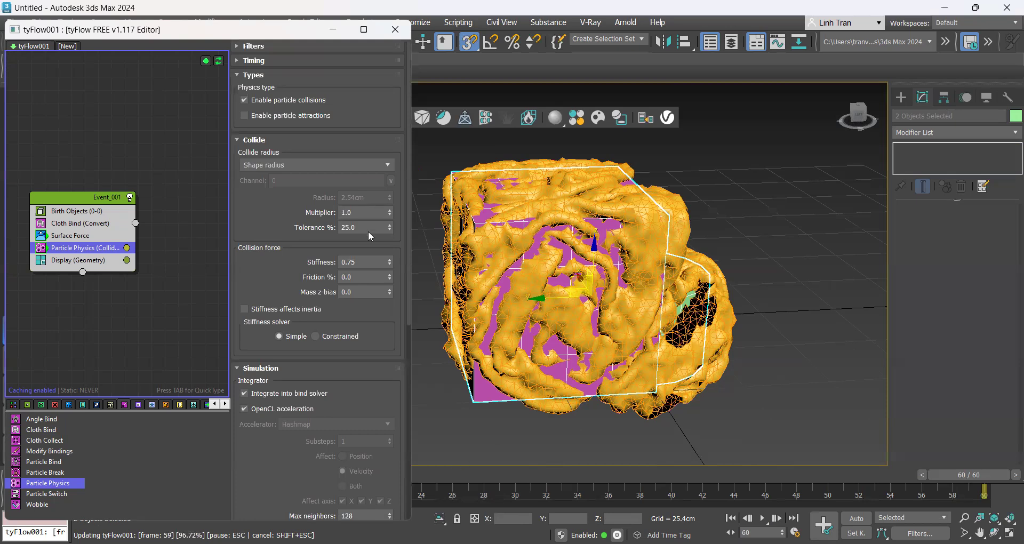
pyautogui.click(367, 198)
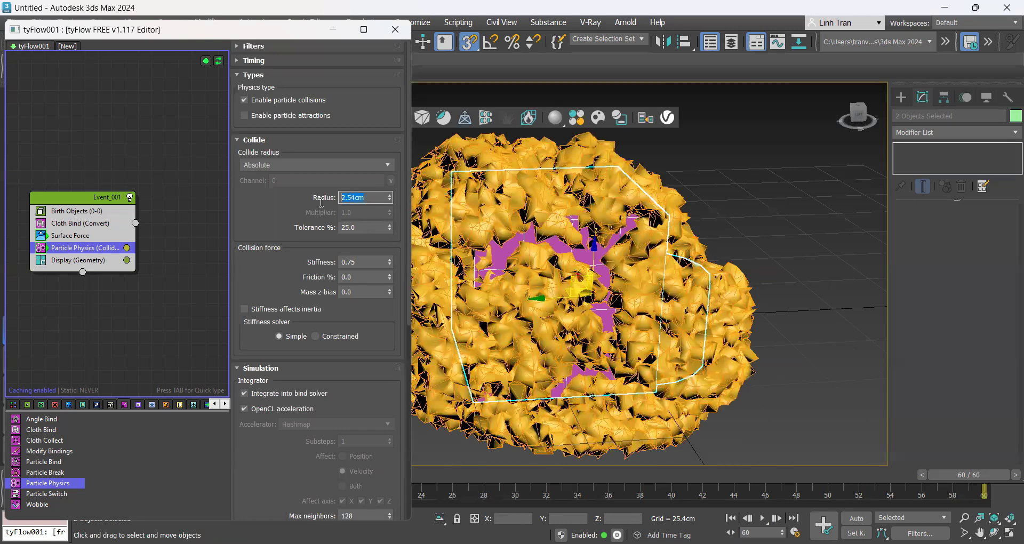
pyautogui.write('.2')
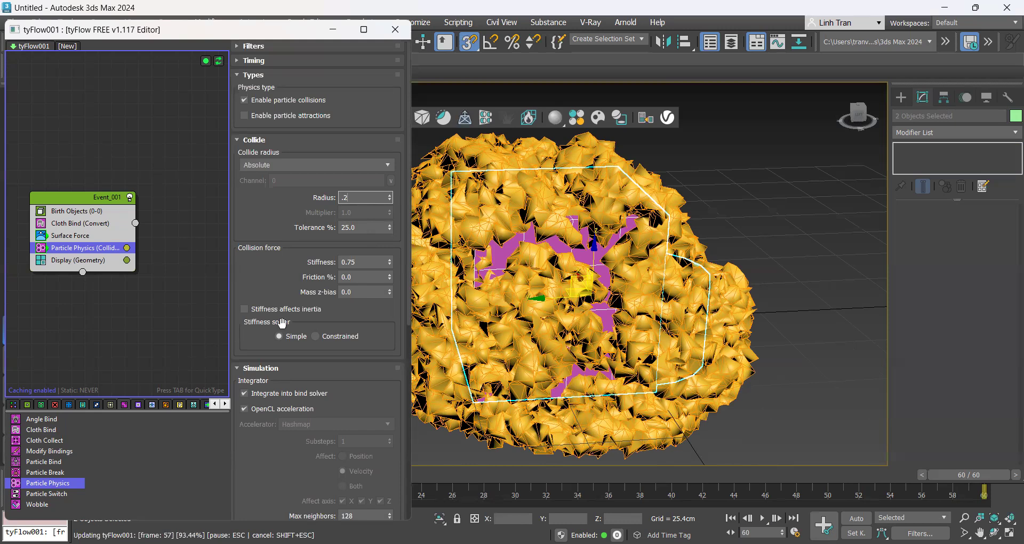
pyautogui.press('Return')
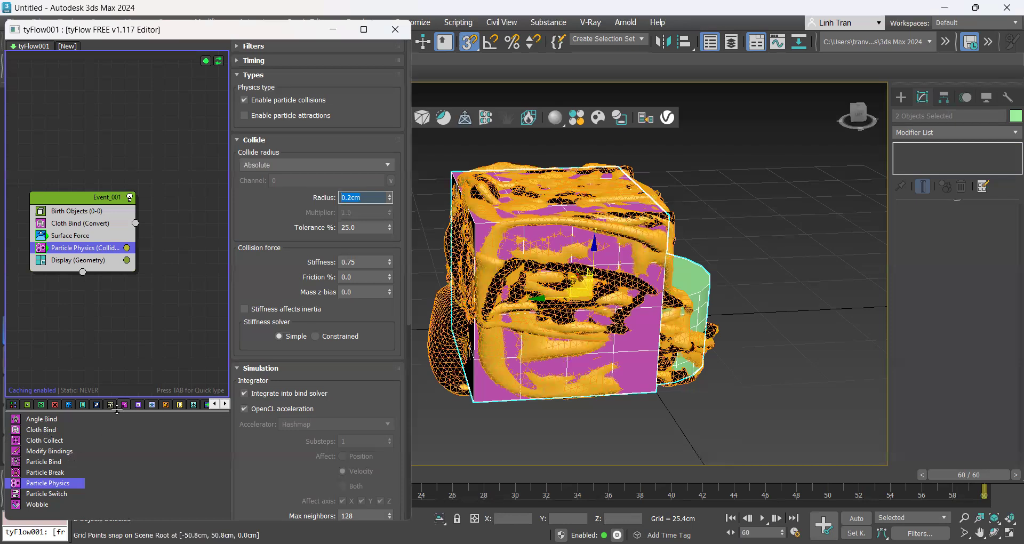
# Step: Find the Collision operator among the operator categories and insert it below Particle Physics in the event
pyautogui.click(166, 406)
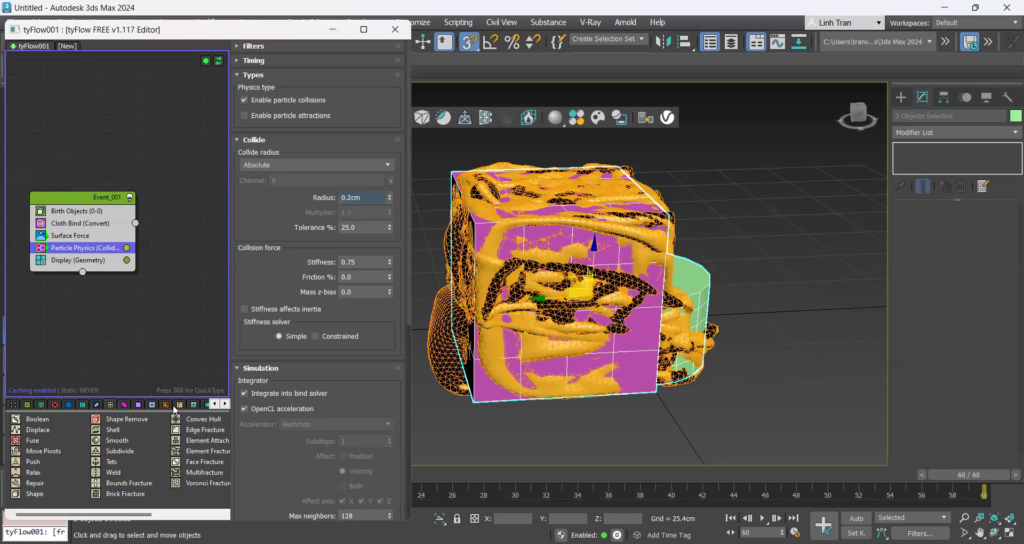
pyautogui.click(179, 405)
pyautogui.moveTo(32, 418); pyautogui.dragTo(57, 260)
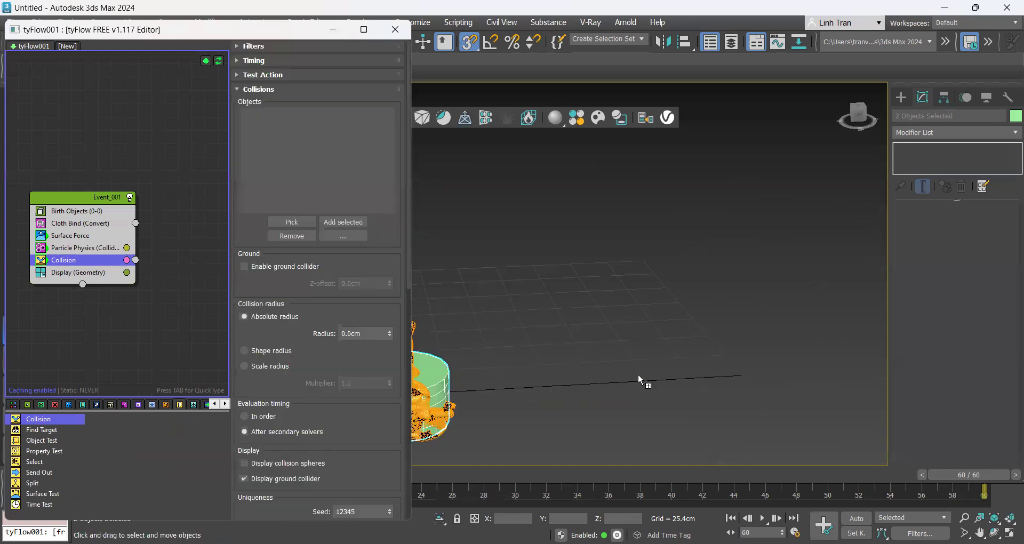
# Step: Add the selected cylinder and box as collider objects of the Collision operator
pyautogui.scroll(-5, 634, 405)
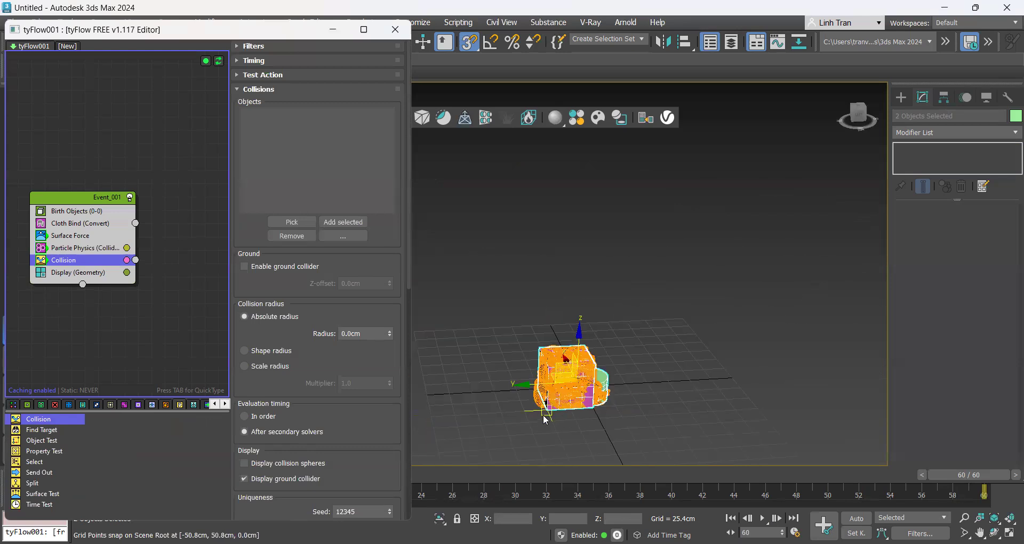
pyautogui.scroll(8, 543, 409)
pyautogui.click(275, 223)
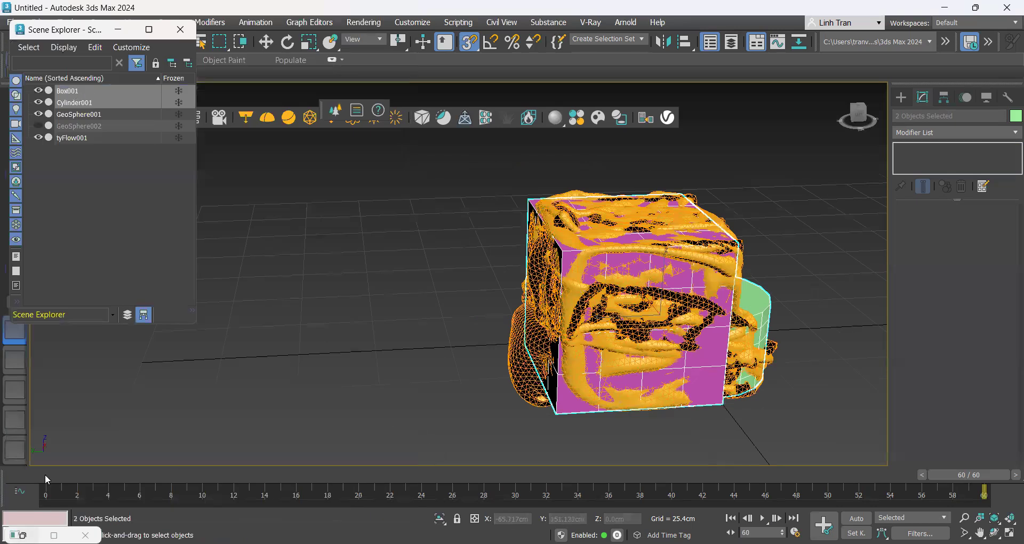
pyautogui.click(23, 535)
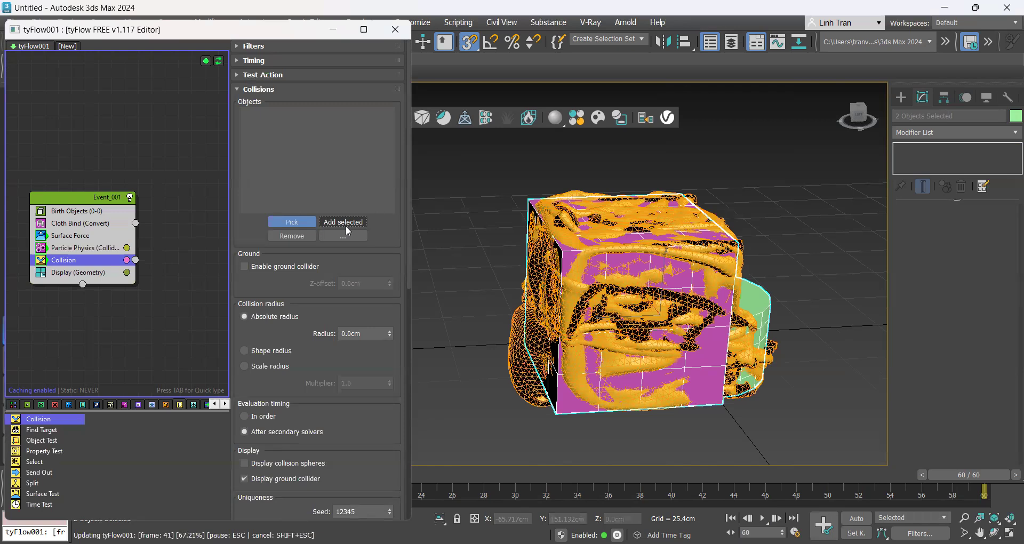
pyautogui.click(346, 225)
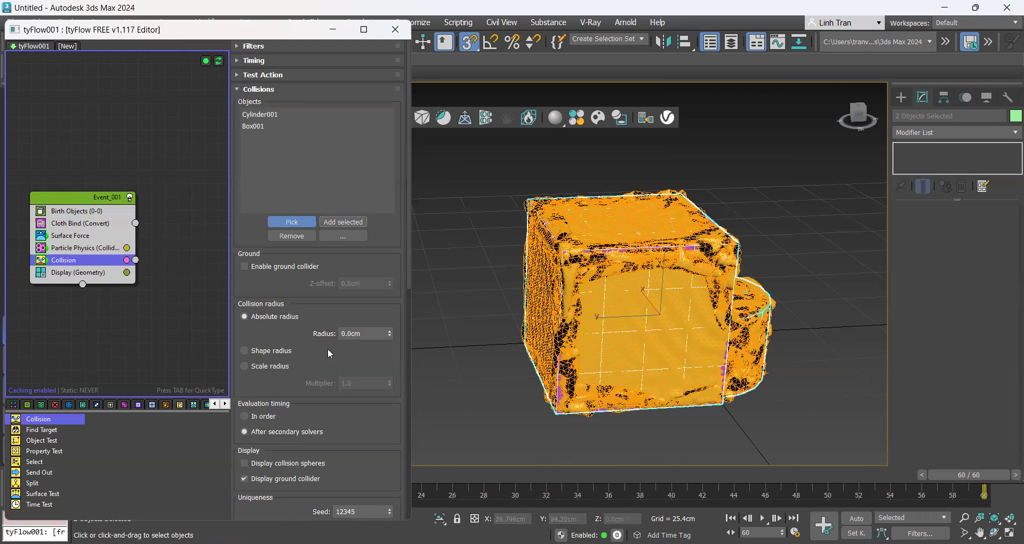
# Step: Set the Collision operator's absolute collision radius to 0.3 cm and check the wrapped cloth in the viewport
pyautogui.moveTo(373, 336); pyautogui.dragTo(343, 336)
pyautogui.press('Return')
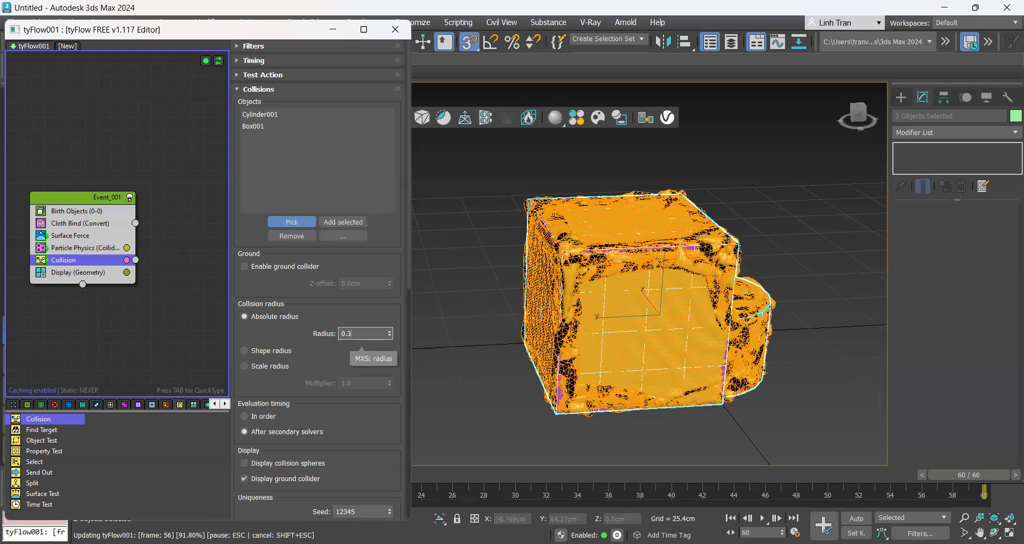
pyautogui.press('Return')
pyautogui.scroll(3, 540, 315)
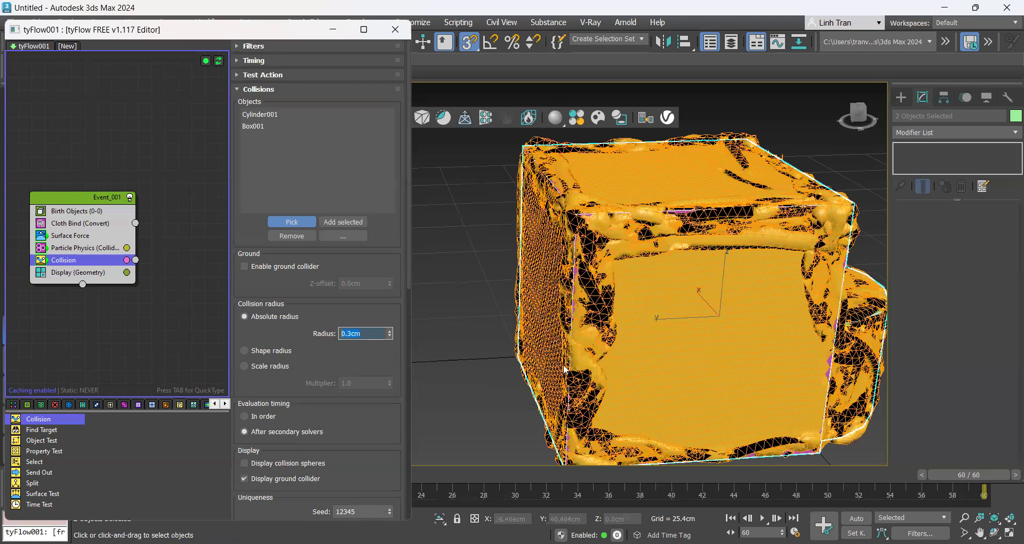
pyautogui.scroll(-3, 623, 361)
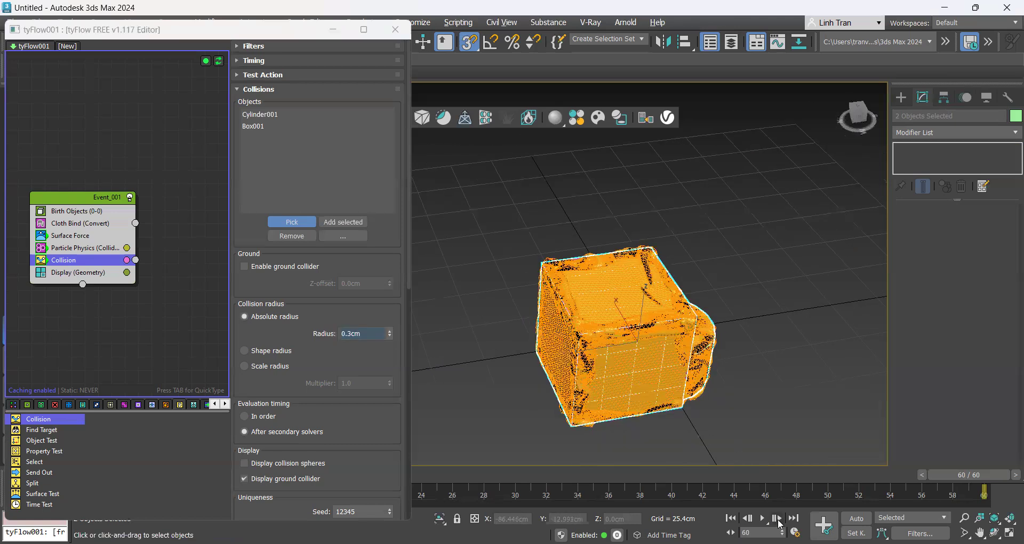
# Step: Minimize the tyFlow editor and examine the cloth wrapped around the box and cylinder from different angles and distances
pyautogui.scroll(-5, 700, 380)
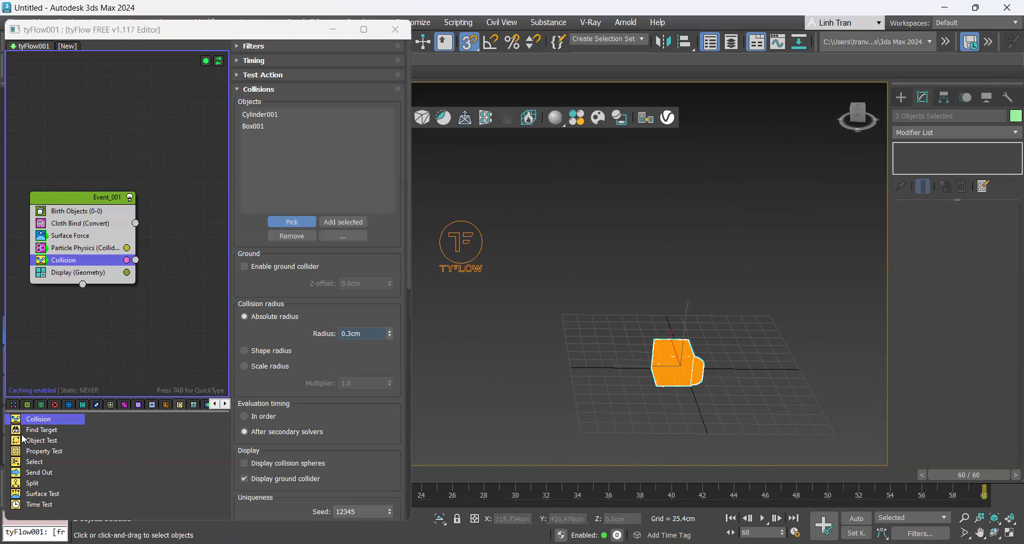
pyautogui.scroll(5, 550, 220)
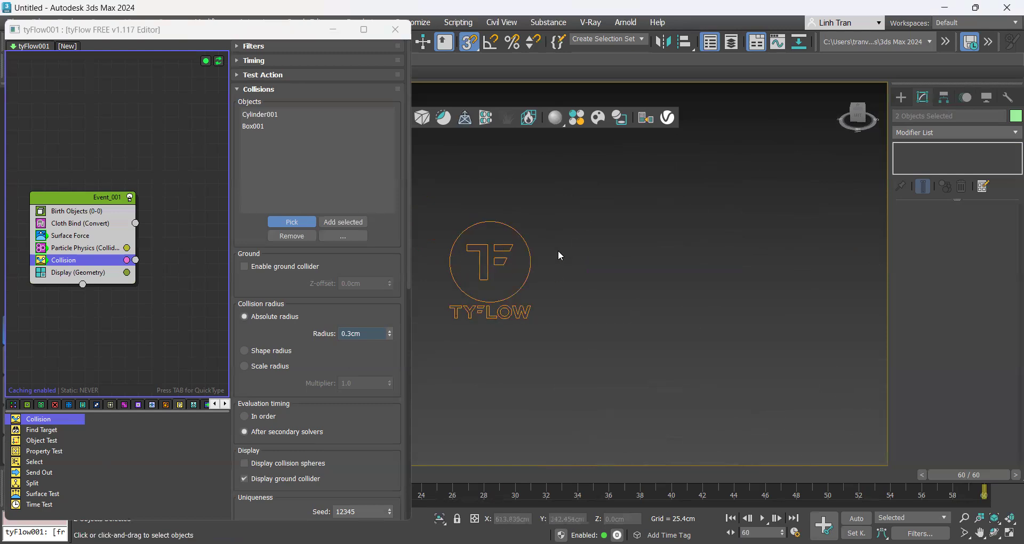
pyautogui.scroll(-5, 498, 327)
pyautogui.scroll(3, 471, 322)
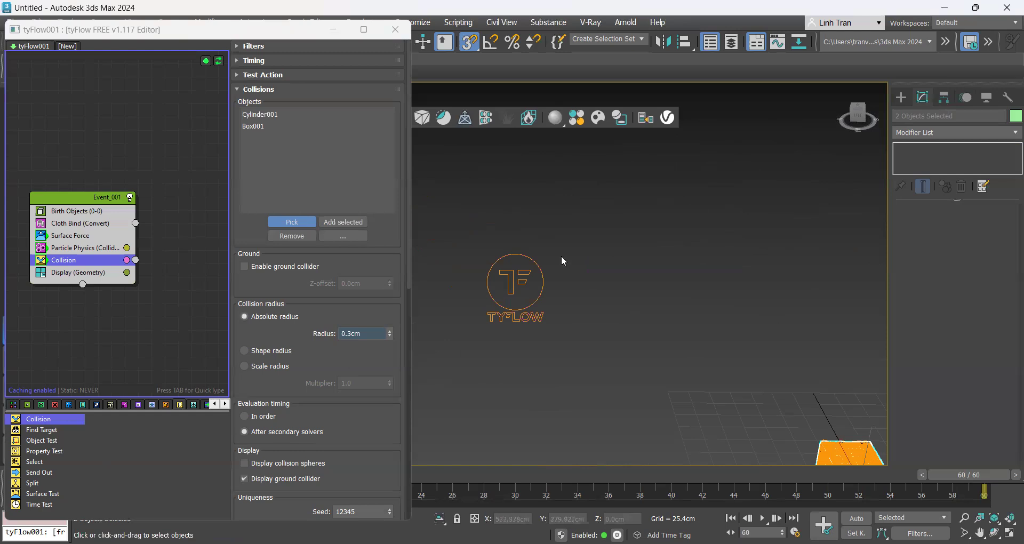
pyautogui.scroll(-2, 457, 270)
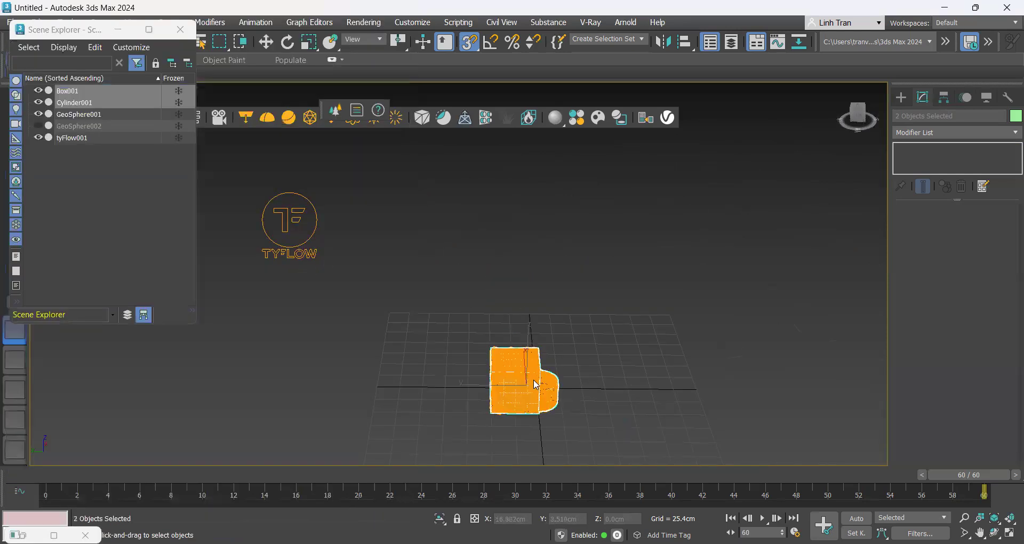
pyautogui.keyDown('alt'); pyautogui.moveTo(539, 412); pyautogui.dragTo(447, 272, button='middle'); pyautogui.keyUp('alt')
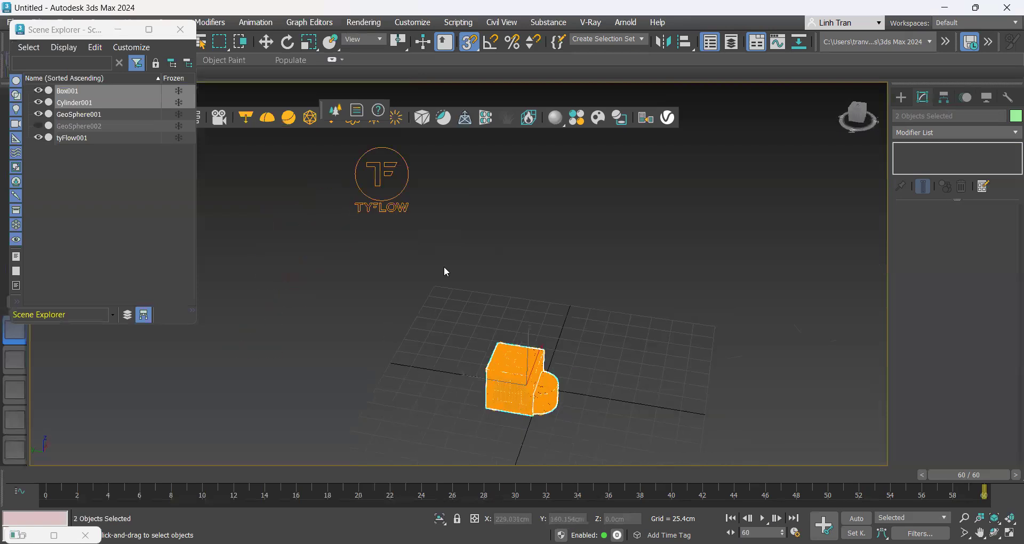
pyautogui.scroll(3, 504, 386)
pyautogui.scroll(-5, 505, 386)
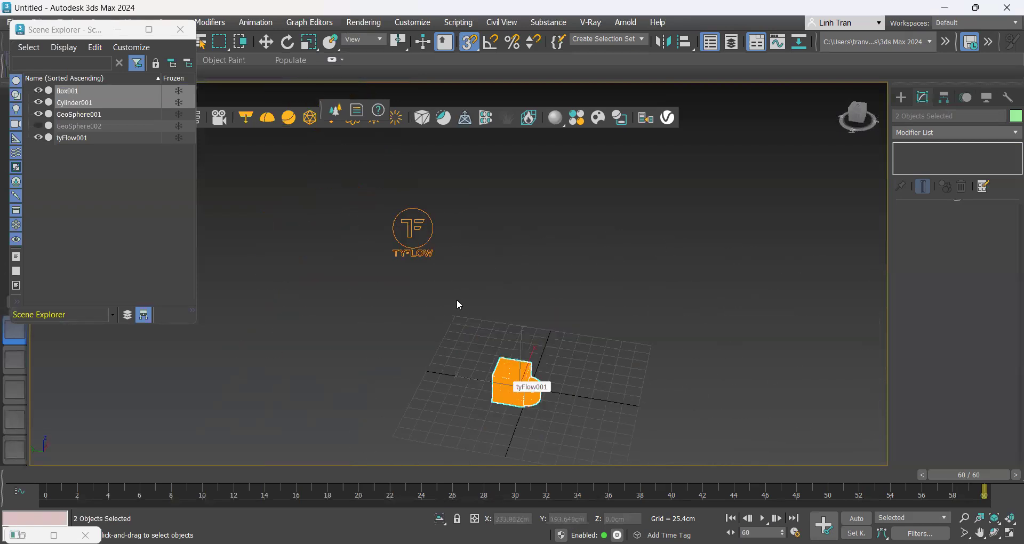
pyautogui.keyDown('alt'); pyautogui.moveTo(440, 410); pyautogui.dragTo(857, 498, button='middle'); pyautogui.keyUp('alt')
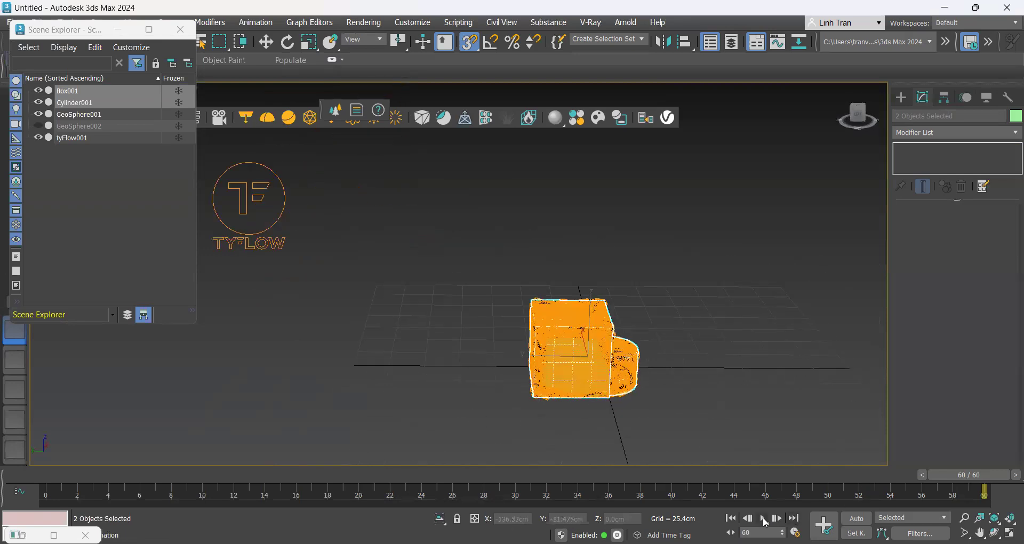
# Step: Play the simulation, watch the geosphere shrink around the box and cylinder from near and far, and stop playback
pyautogui.click(756, 516)
pyautogui.scroll(5, 609, 392)
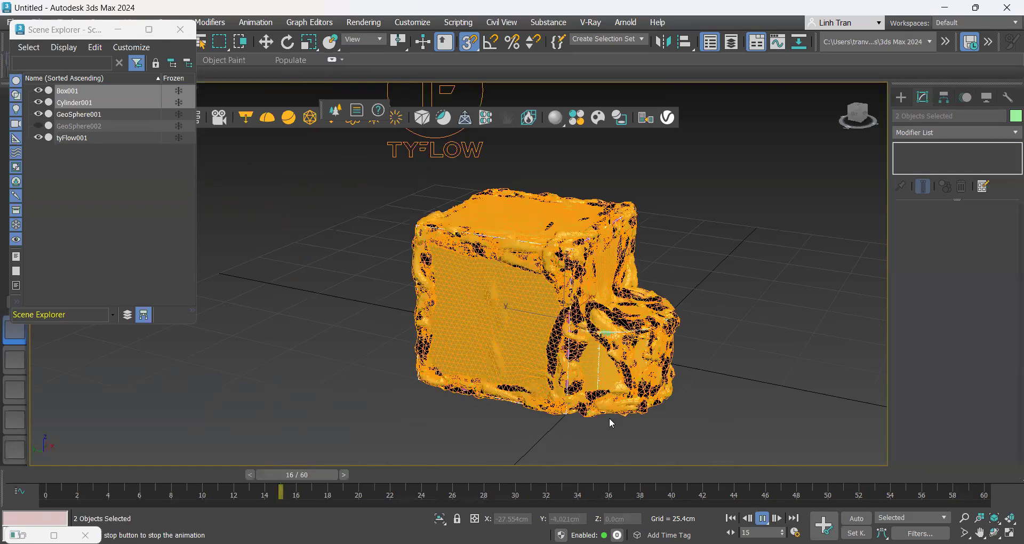
pyautogui.scroll(-4, 612, 421)
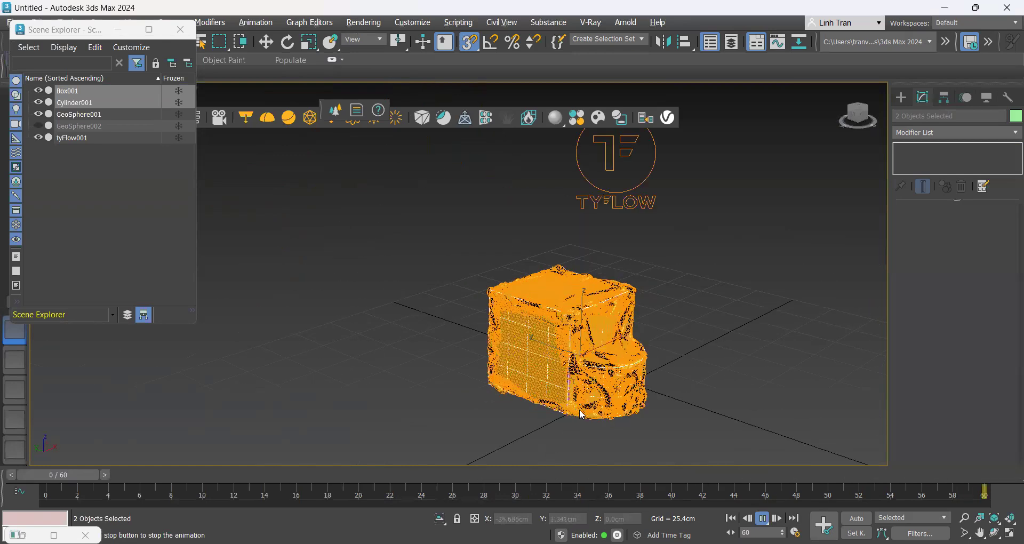
pyautogui.scroll(4, 580, 398)
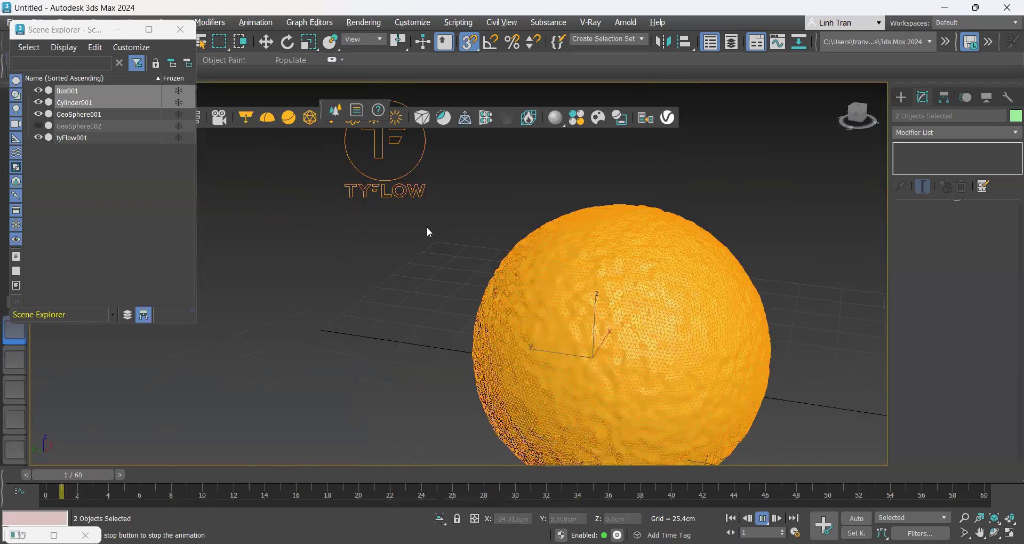
pyautogui.scroll(-3, 427, 226)
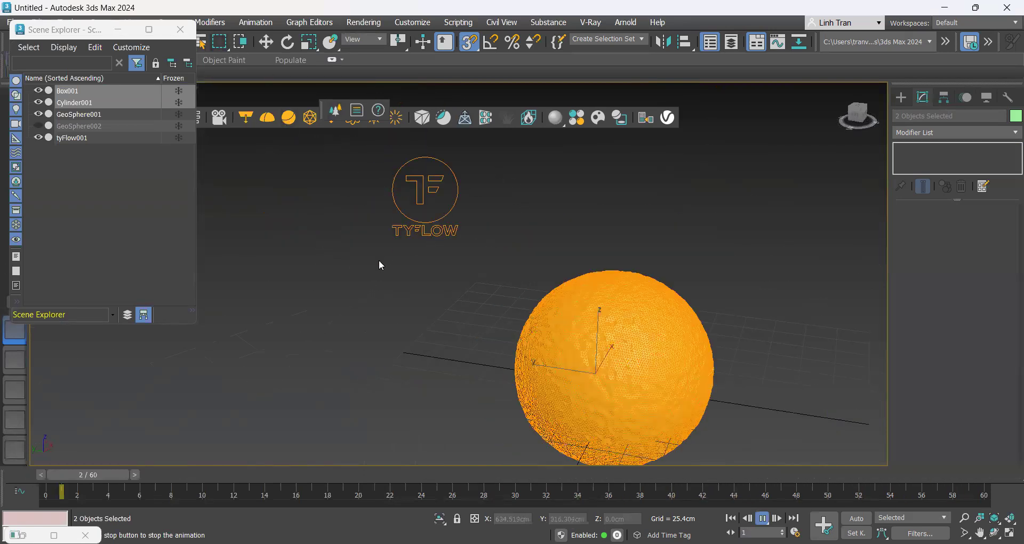
pyautogui.scroll(-3, 518, 353)
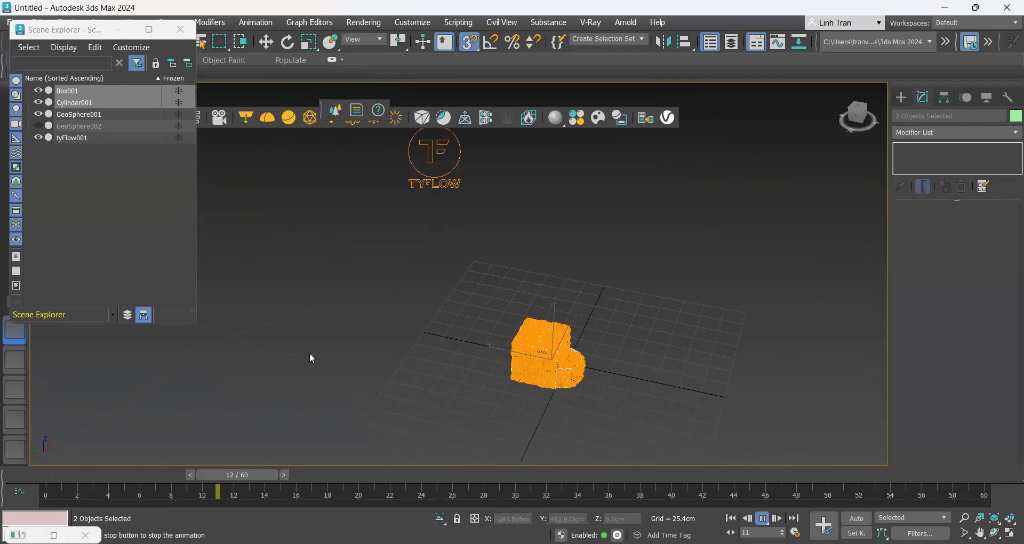
pyautogui.hotkey('alt', 'space')
pyautogui.scroll(3, 397, 357)
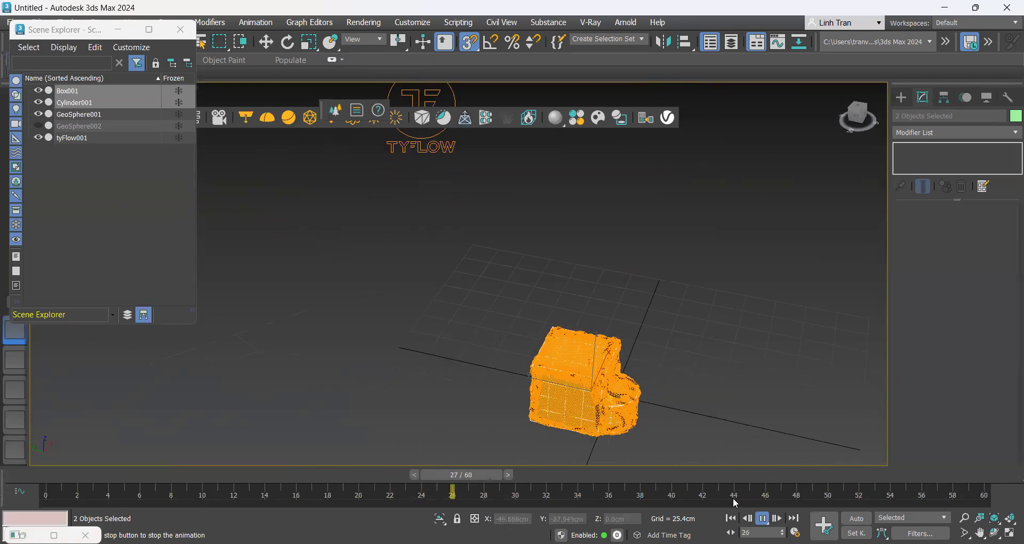
pyautogui.click(764, 519)
# Step: Clear the object selection and inspect the cloth mesh up close around the box and cylinder
pyautogui.press('w')
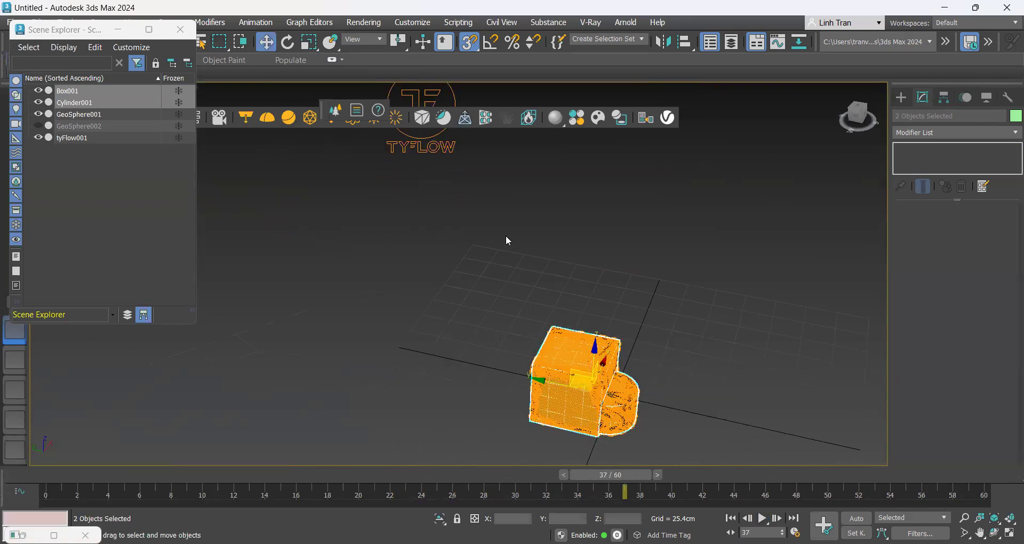
pyautogui.click(503, 310)
pyautogui.keyDown('alt'); pyautogui.moveTo(499, 316); pyautogui.dragTo(503, 312, button='middle'); pyautogui.keyUp('alt')
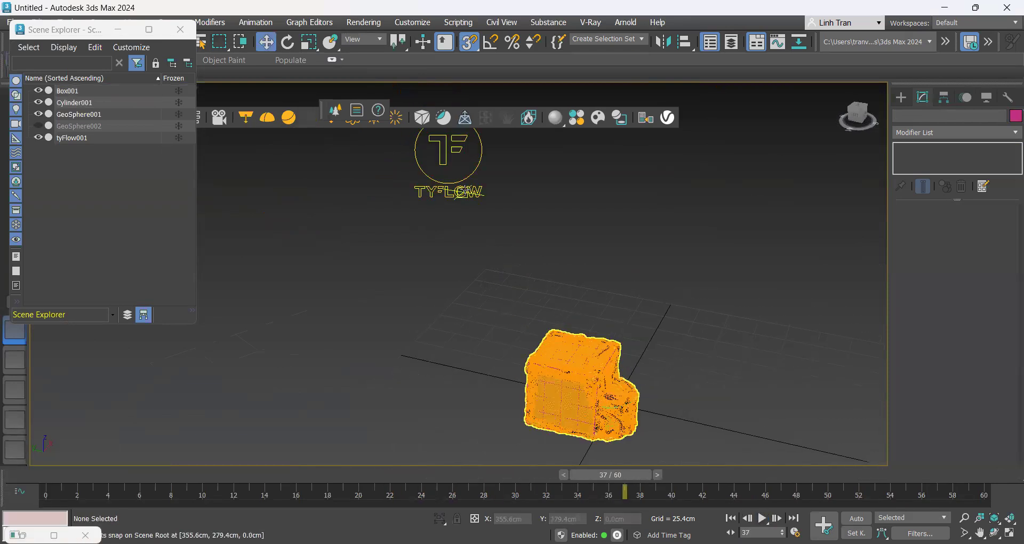
pyautogui.click(464, 191)
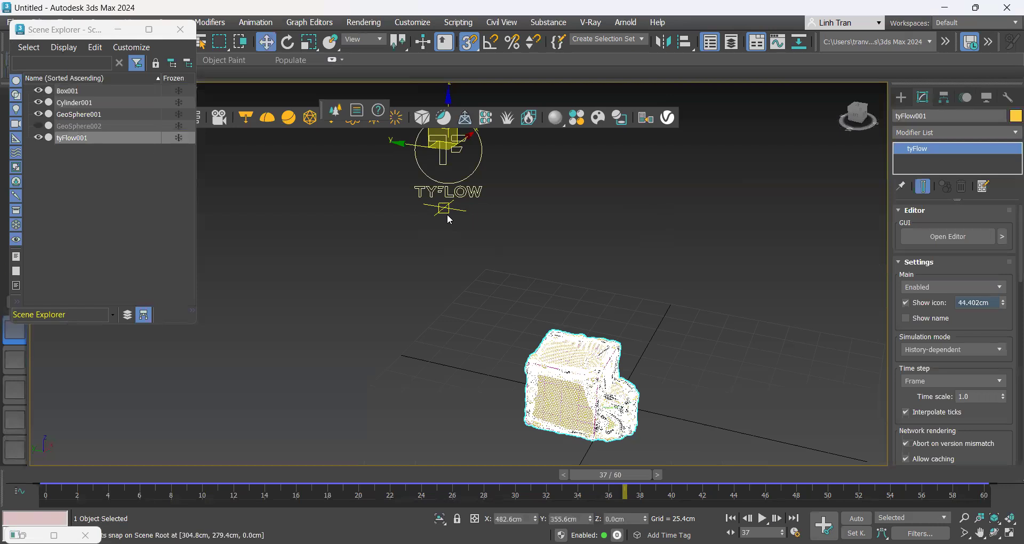
pyautogui.click(662, 309)
pyautogui.scroll(6, 634, 392)
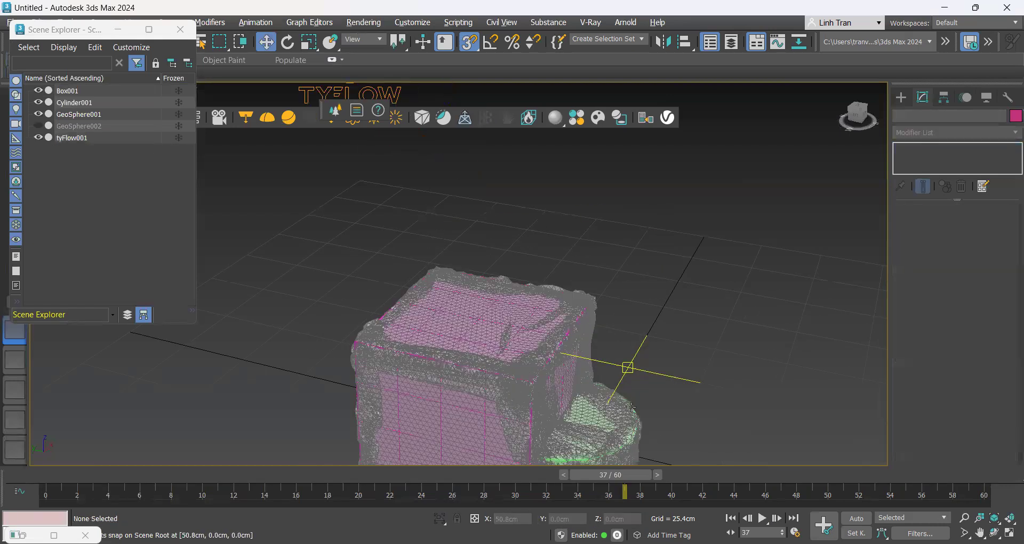
pyautogui.keyDown('alt'); pyautogui.moveTo(617, 267); pyautogui.dragTo(612, 277, button='middle'); pyautogui.keyUp('alt')
pyautogui.scroll(-4, 591, 340)
pyautogui.keyDown('alt'); pyautogui.moveTo(592, 340); pyautogui.dragTo(574, 353, button='middle'); pyautogui.keyUp('alt')
pyautogui.scroll(5, 513, 401)
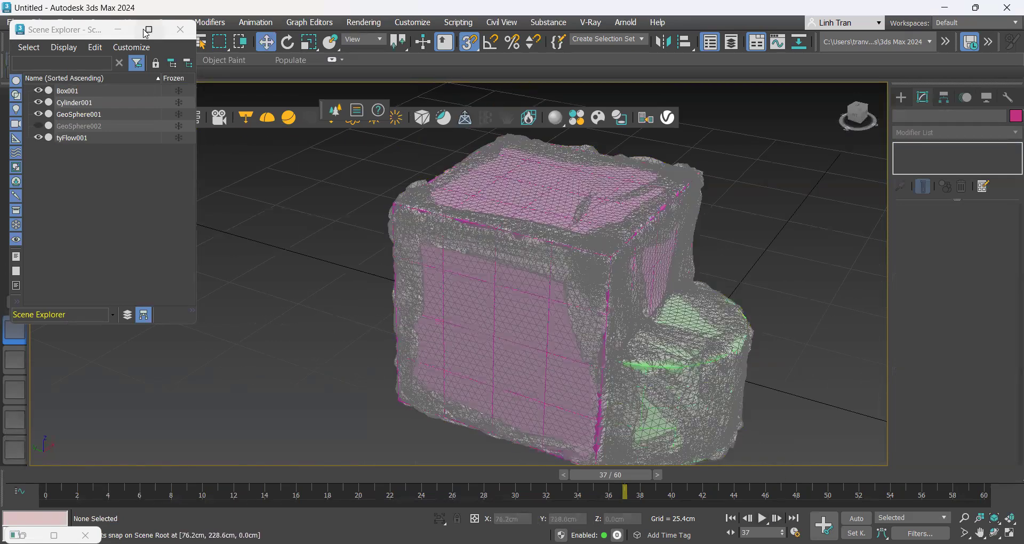
# Step: Minimize the Scene Explorer and turn off Edged Faces in the perspective viewport to show the cloth with plain shading
pyautogui.click(118, 29)
pyautogui.click(159, 91)
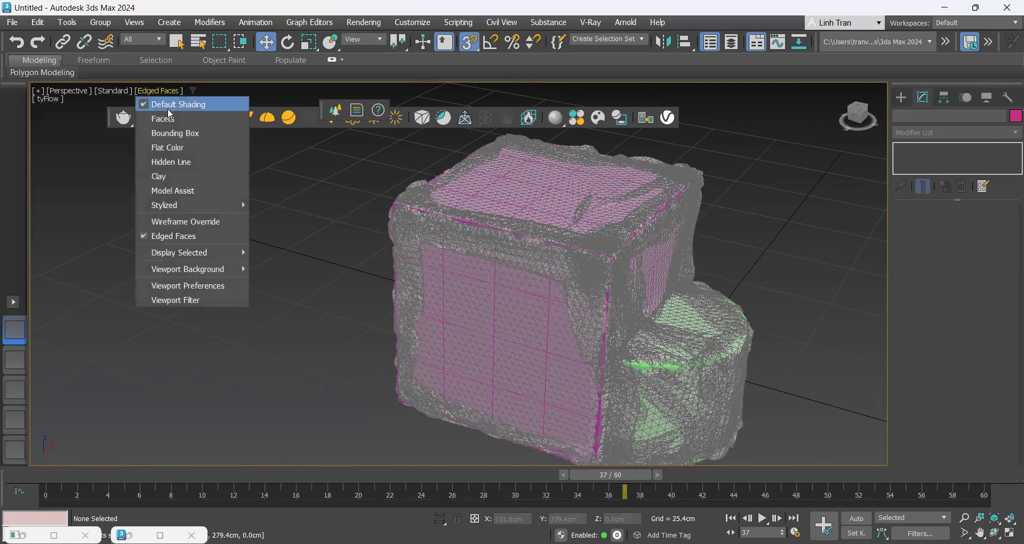
pyautogui.click(171, 236)
pyautogui.scroll(-3, 405, 234)
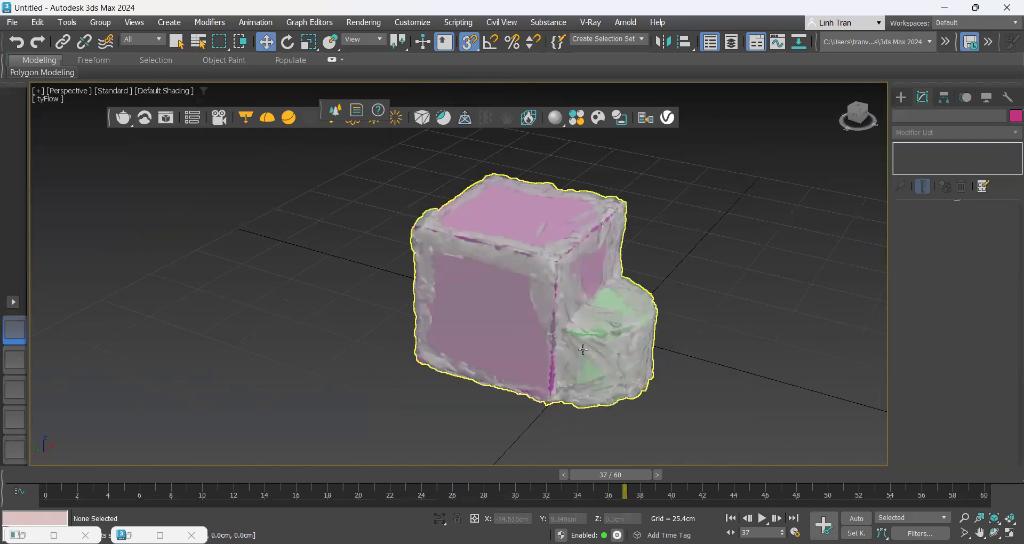
pyautogui.scroll(4, 583, 349)
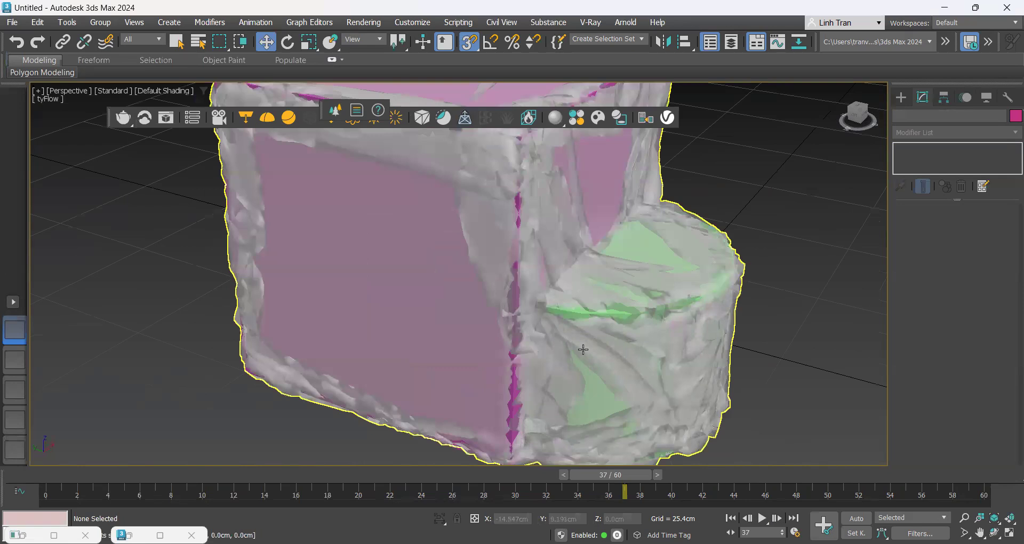
# Step: Start the simulation playback and restore the tyFlow editor as a smaller window beside the viewport with the Collision settings in view
pyautogui.click(762, 520)
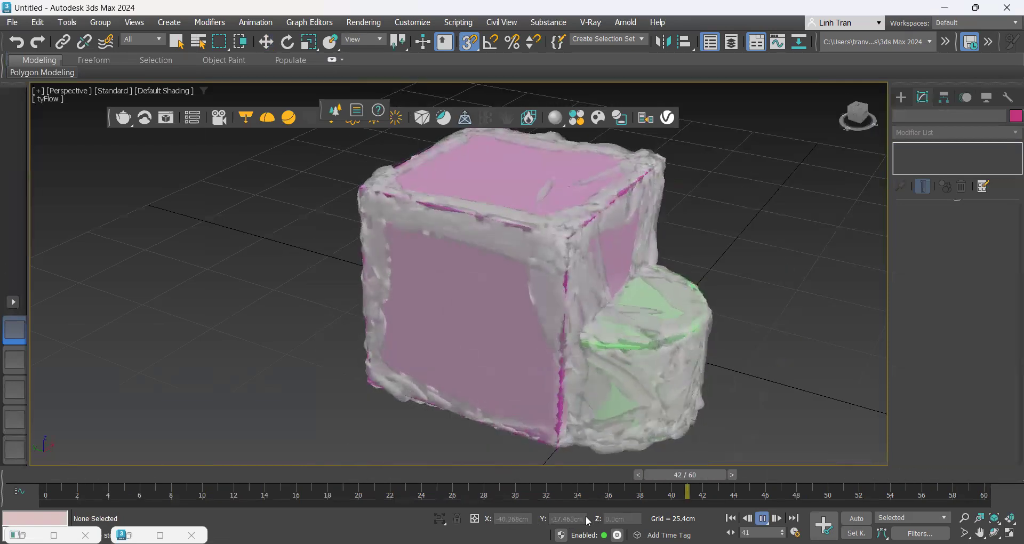
pyautogui.click(19, 535)
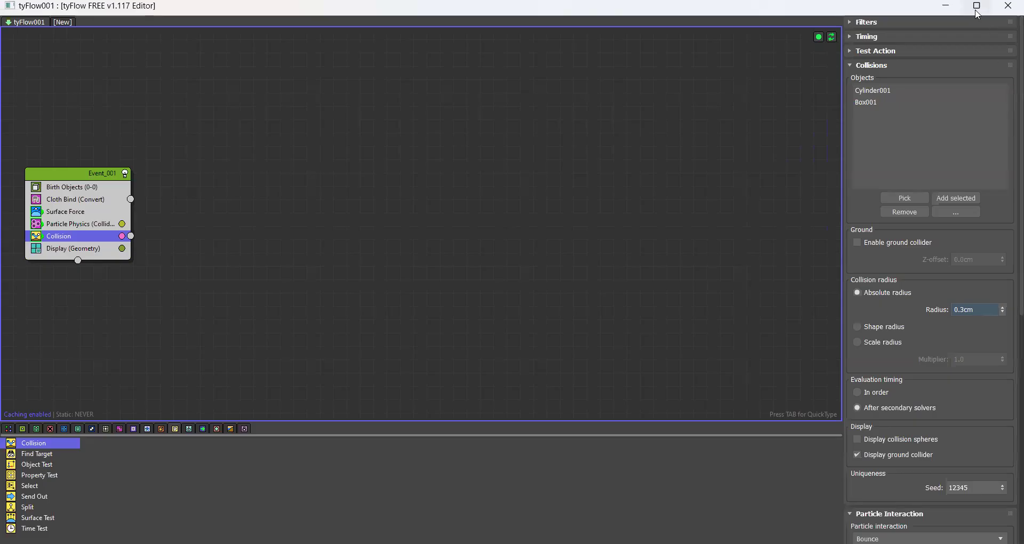
pyautogui.click(976, 8)
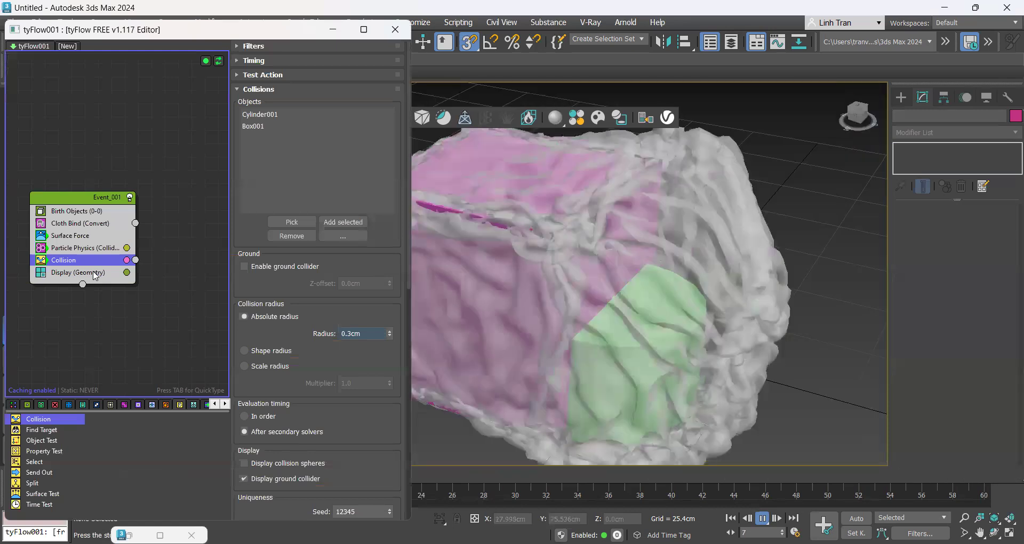
pyautogui.scroll(-6, 293, 383)
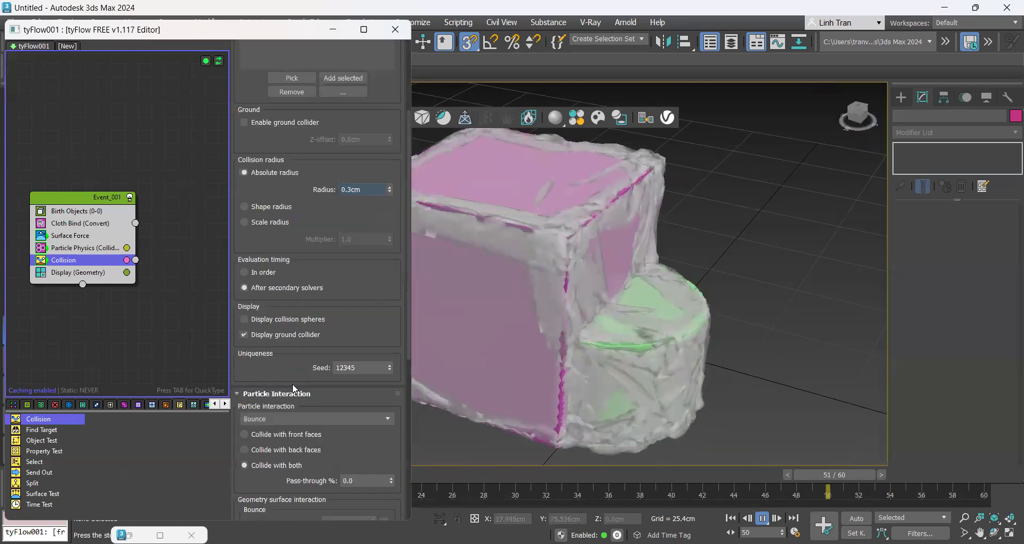
pyautogui.scroll(-1, 293, 385)
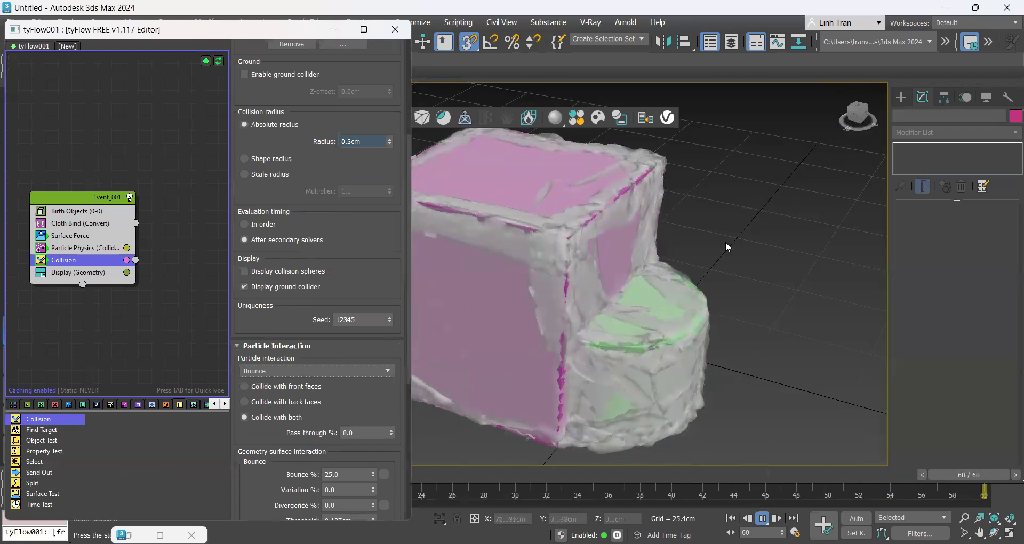
# Step: Examine the shaded cloth near and far during playback, checking how closely it wraps the box and cylinder
pyautogui.scroll(-4, 725, 242)
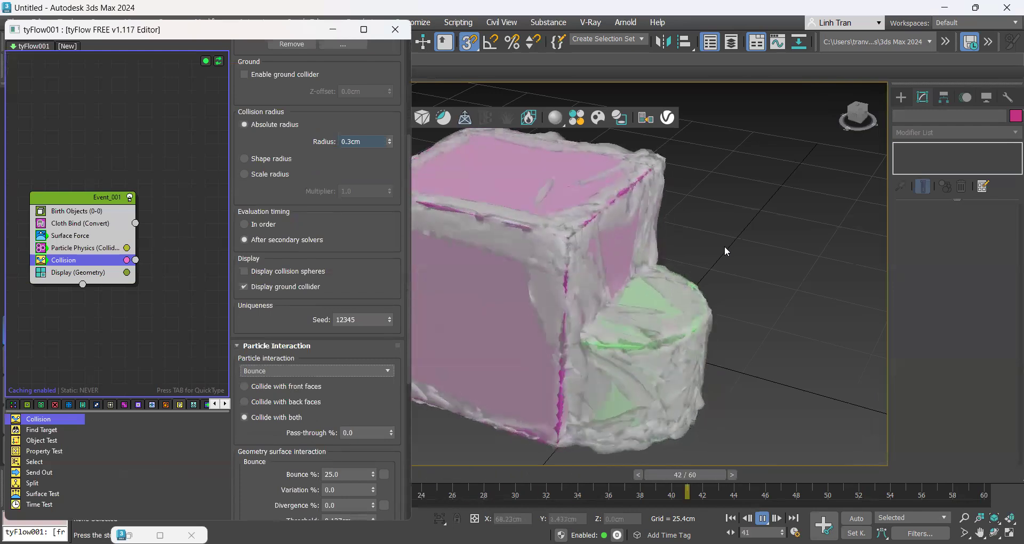
pyautogui.scroll(-3, 725, 314)
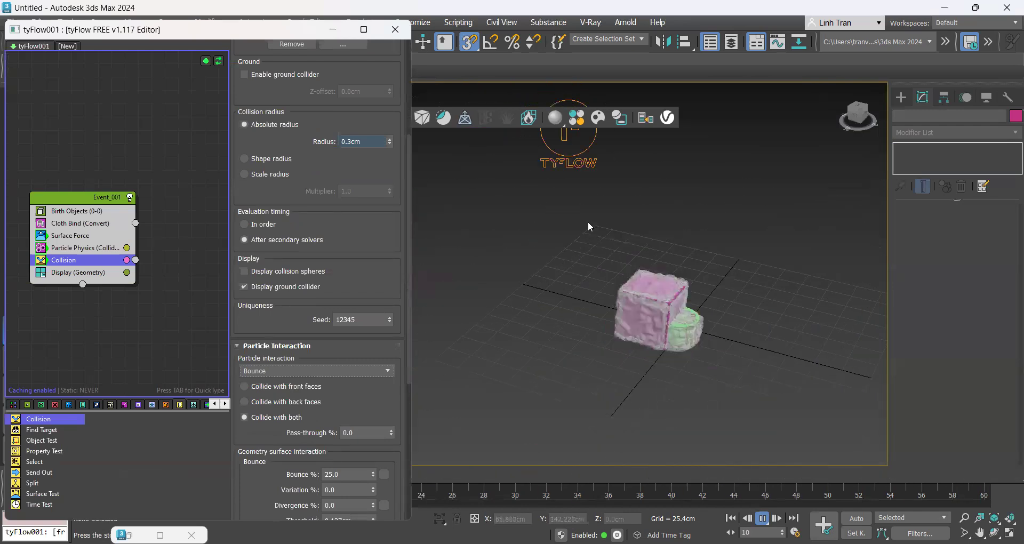
pyautogui.scroll(8, 600, 248)
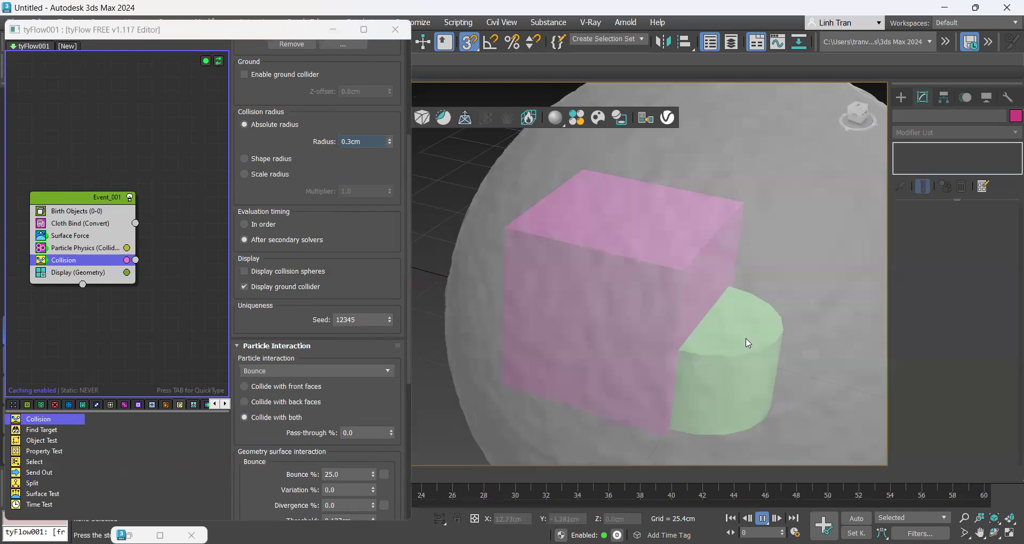
pyautogui.scroll(-6, 541, 366)
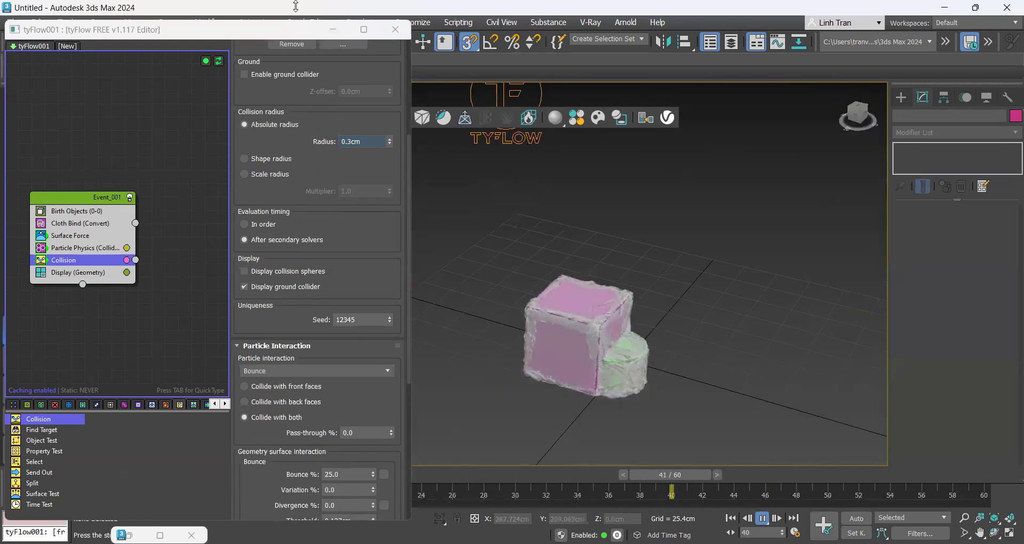
pyautogui.scroll(-3, 548, 267)
pyautogui.scroll(2, 544, 277)
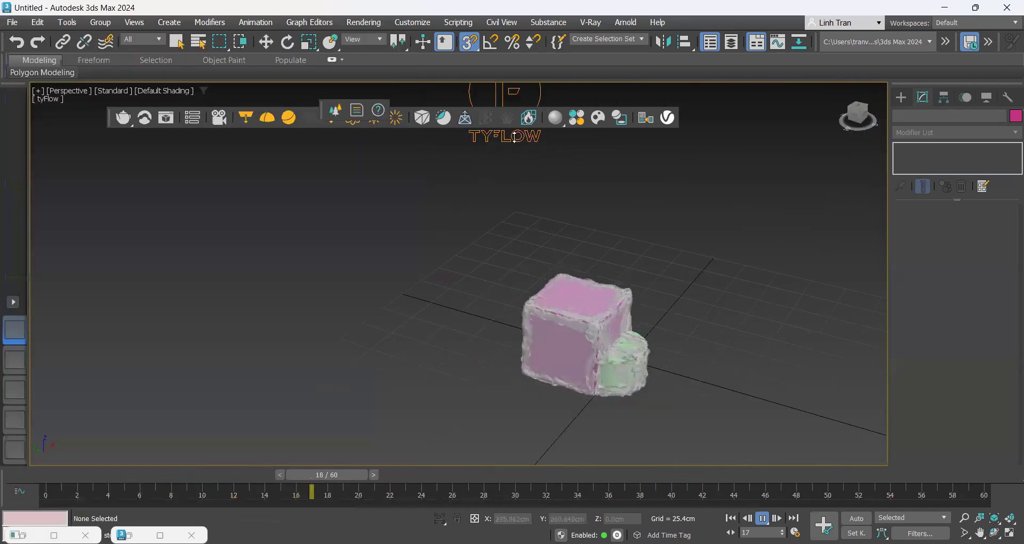
pyautogui.scroll(-4, 537, 252)
pyautogui.scroll(6, 558, 292)
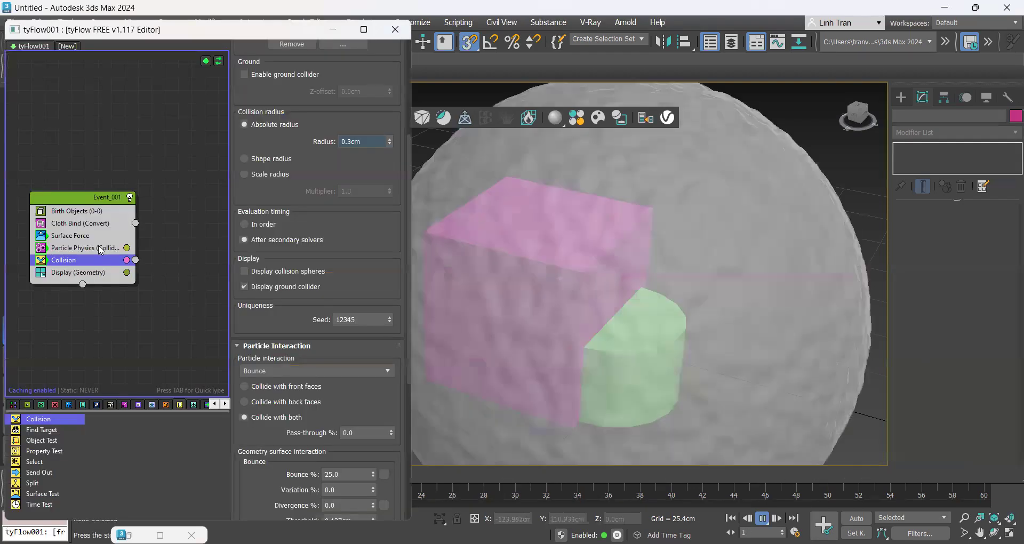
# Step: Set the Bend binding stiffness of the Cloth Bind operator to 0
pyautogui.click(101, 249)
pyautogui.click(80, 223)
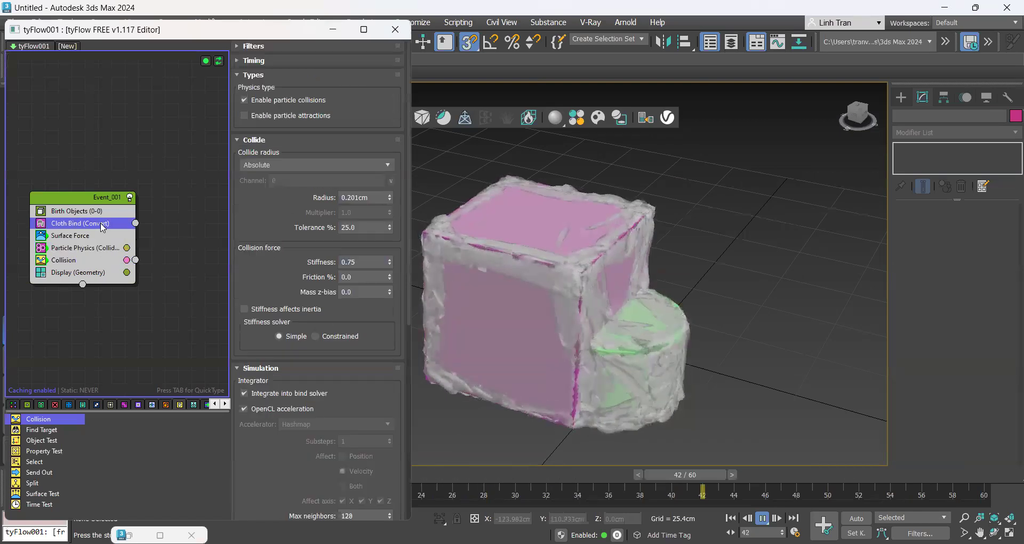
pyautogui.scroll(-2, 296, 430)
pyautogui.moveTo(365, 394); pyautogui.dragTo(306, 394)
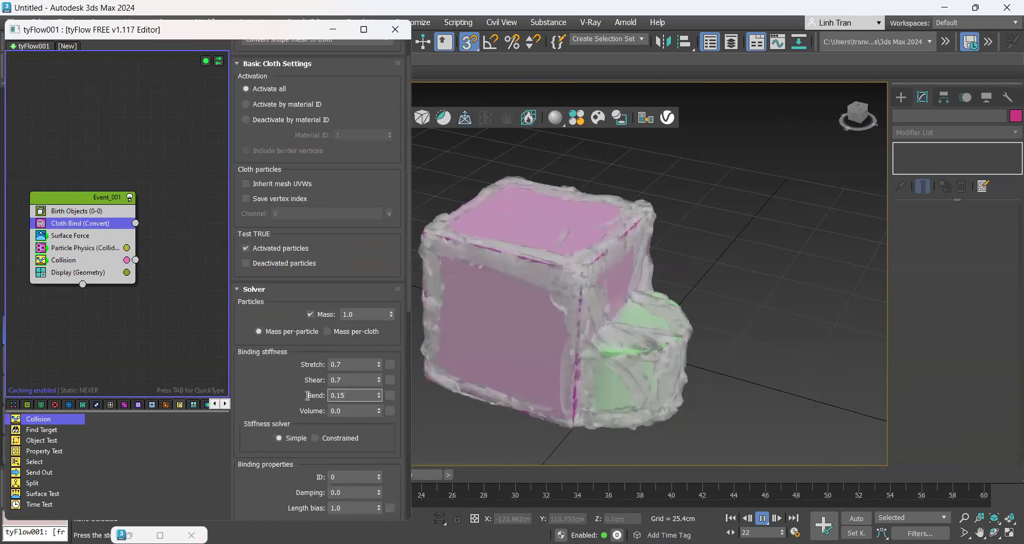
pyautogui.write('0')
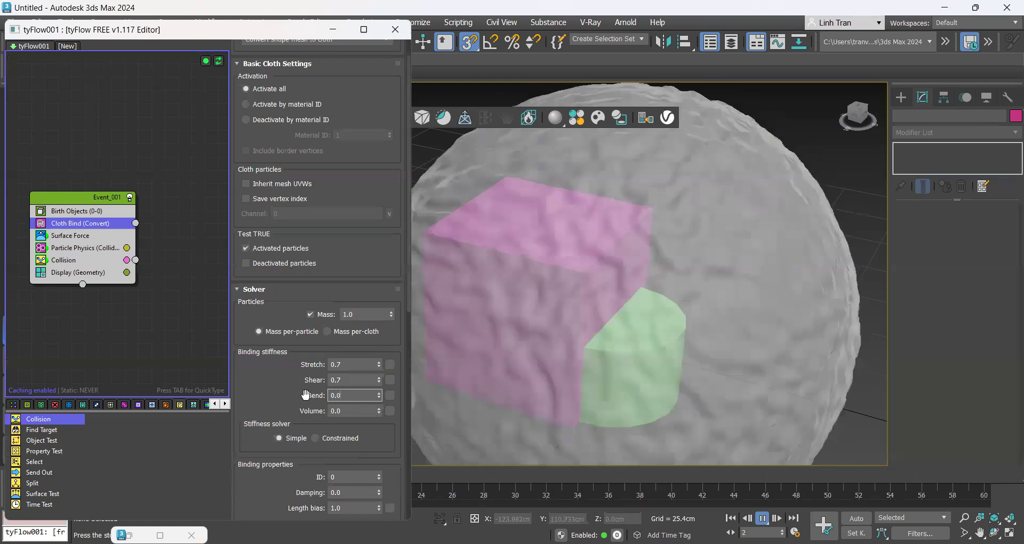
# Step: Set the Bend binding stiffness of the Cloth Bind operator to 0.01
pyautogui.write('.01')
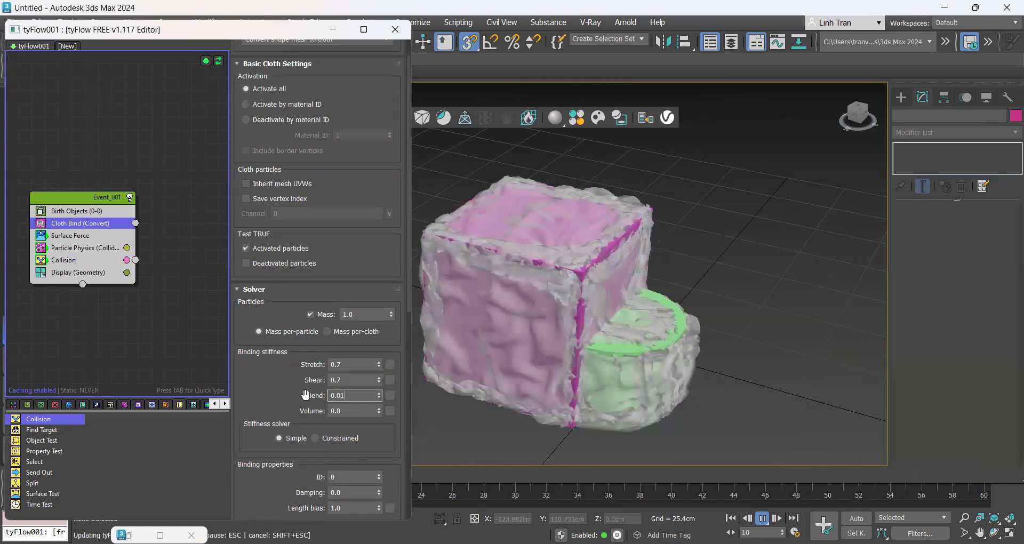
pyautogui.press('Return')
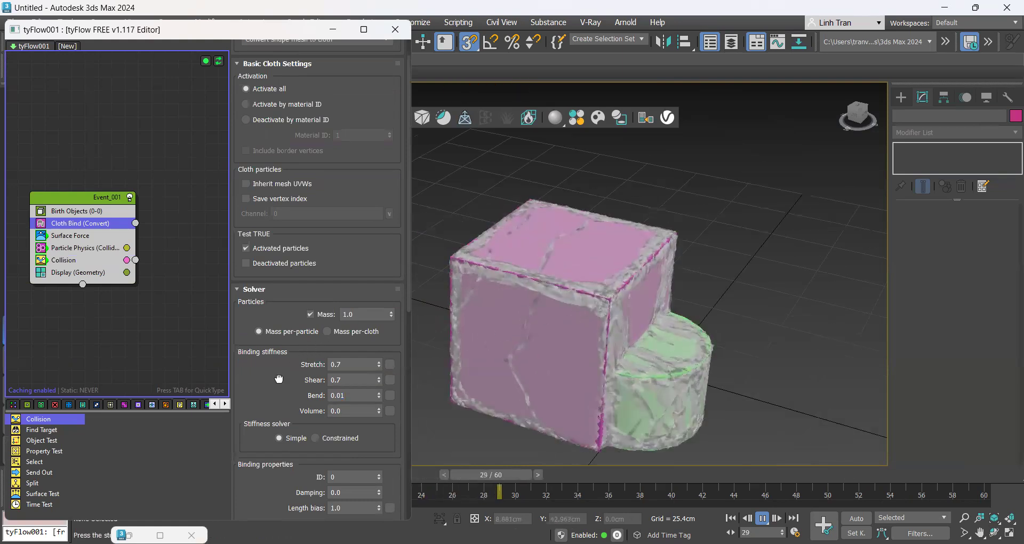
# Step: Review the Collision operator's radius, Particle Interaction, friction and collision offset settings while examining the cloth wrap near and far during playback
pyautogui.click(80, 260)
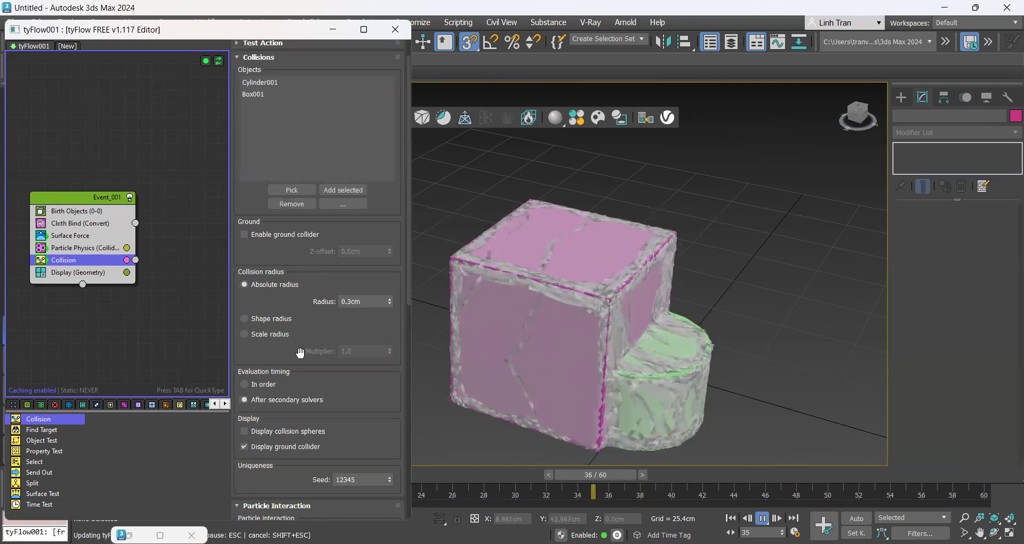
pyautogui.scroll(-5, 320, 347)
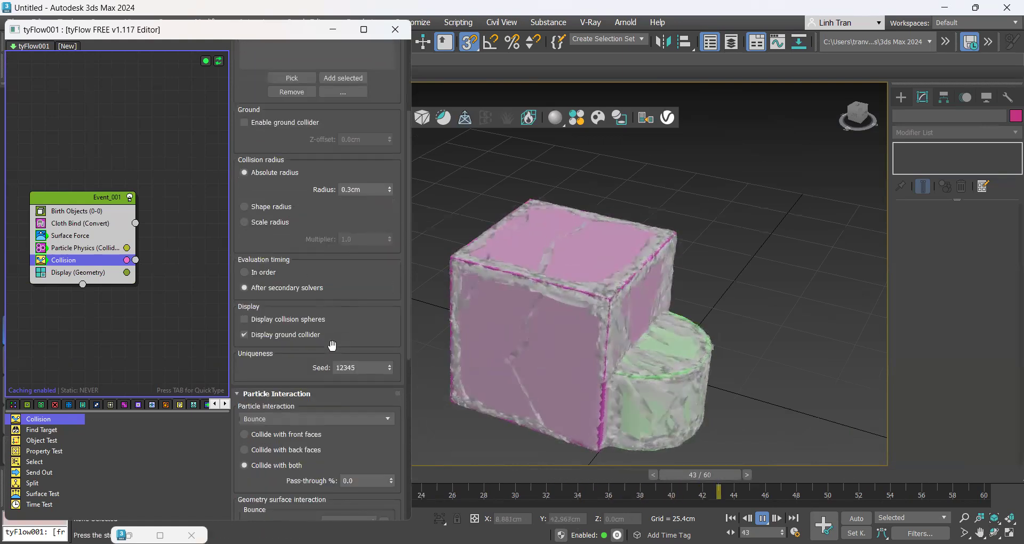
pyautogui.scroll(-2, 311, 360)
pyautogui.scroll(-1, 312, 359)
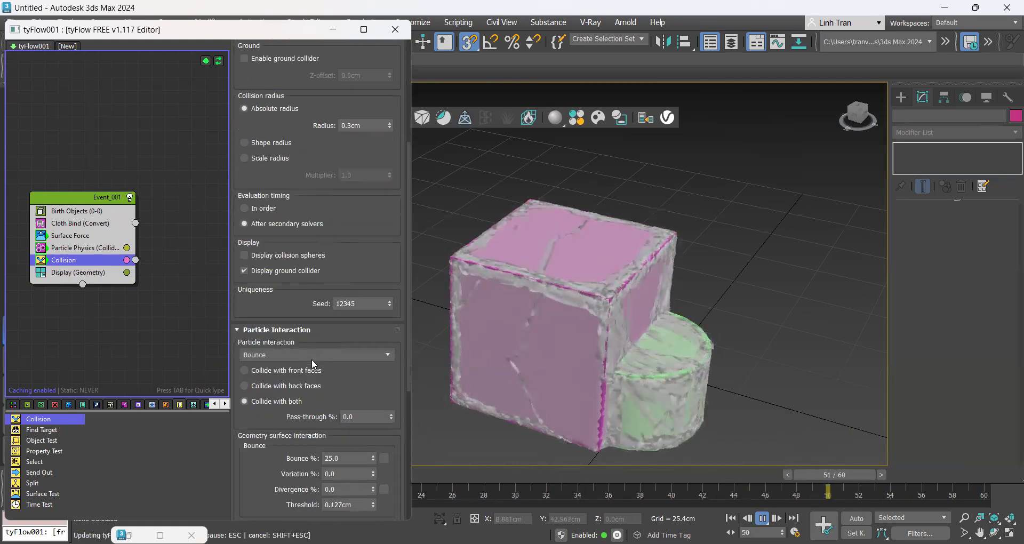
pyautogui.scroll(-4, 350, 373)
pyautogui.scroll(-4, 604, 350)
pyautogui.scroll(-4, 604, 349)
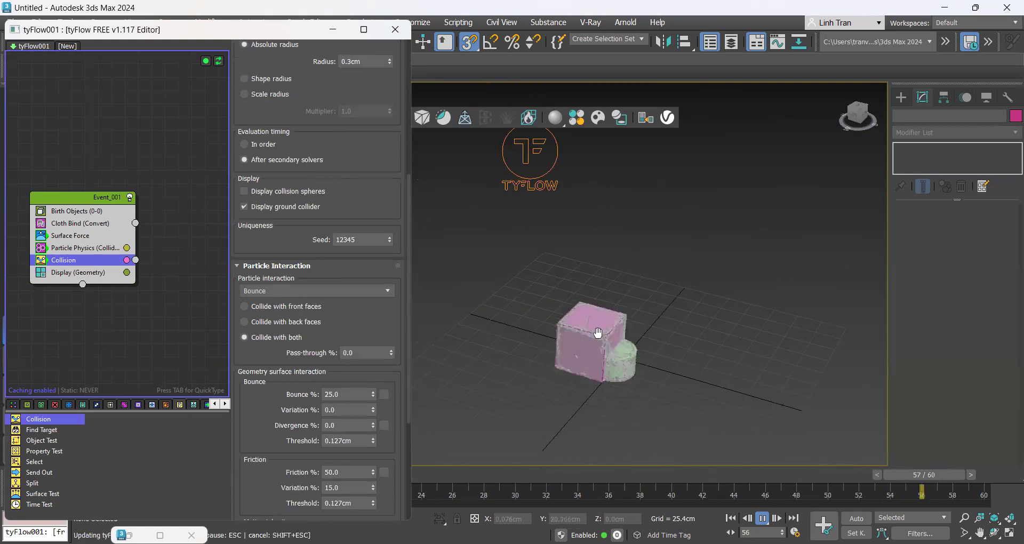
pyautogui.scroll(5, 601, 320)
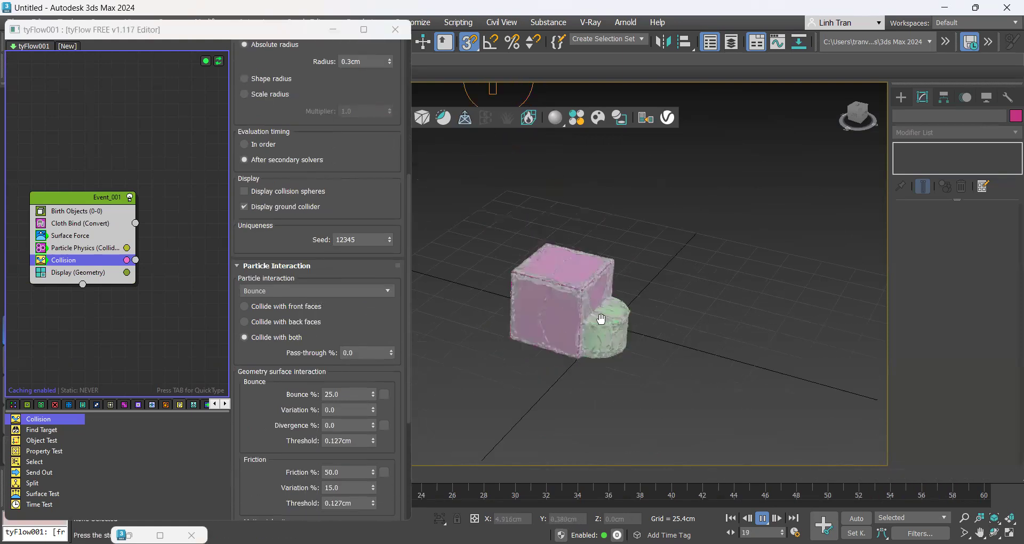
pyautogui.scroll(-9, 287, 399)
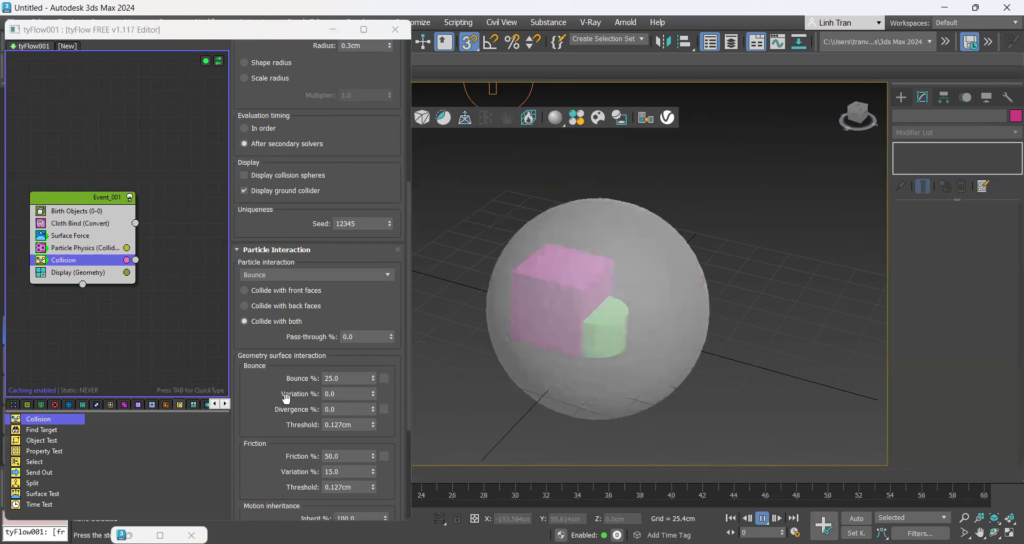
pyautogui.scroll(-3, 287, 399)
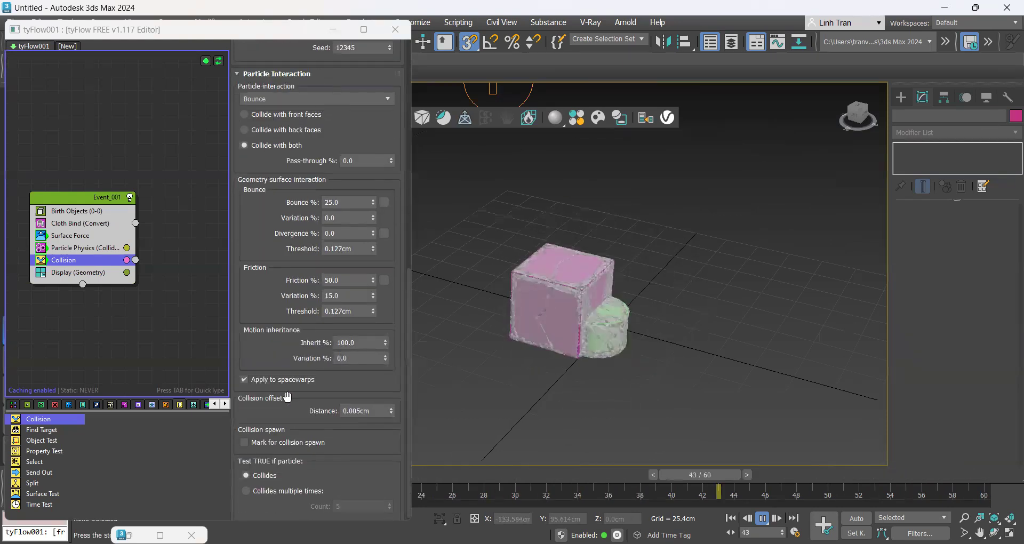
pyautogui.scroll(-4, 716, 322)
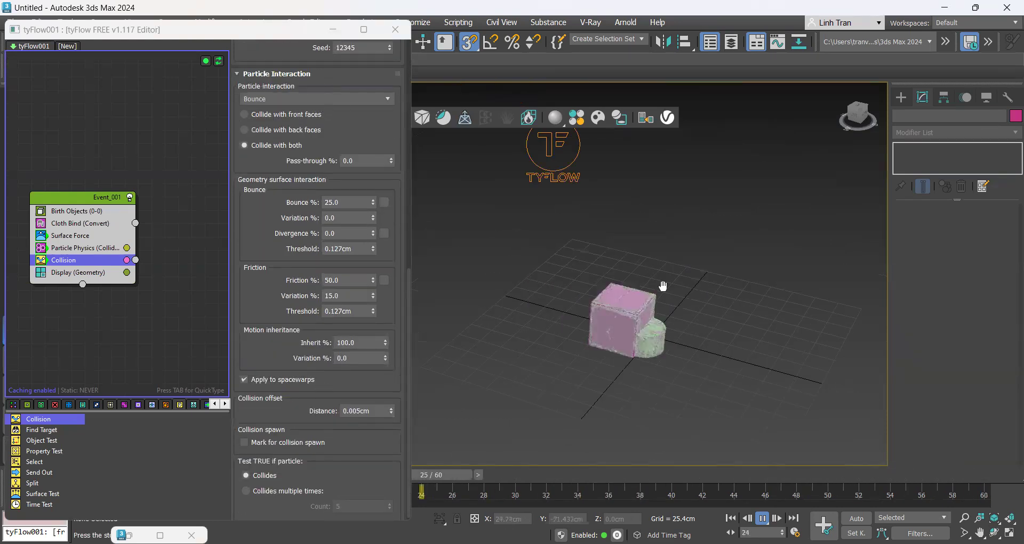